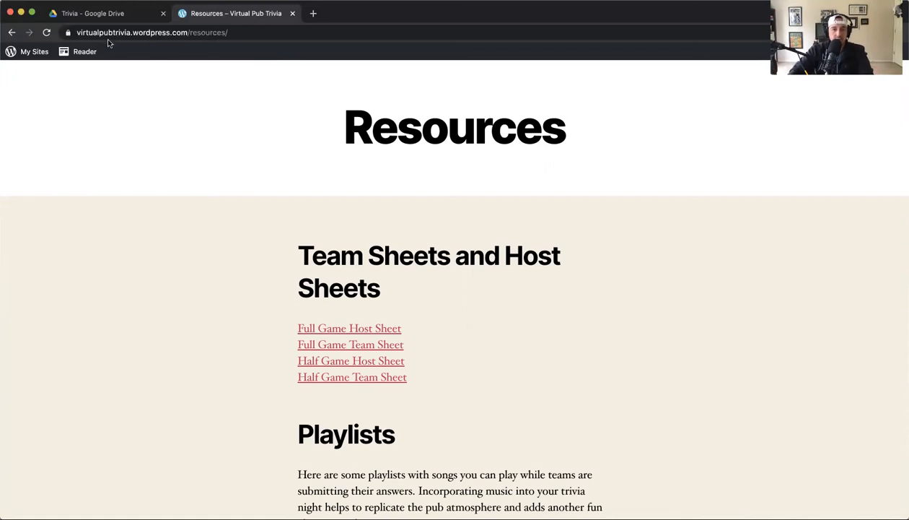
Create a new folder named Half Game inside the Trivia folder in Google Drive
click(101, 13)
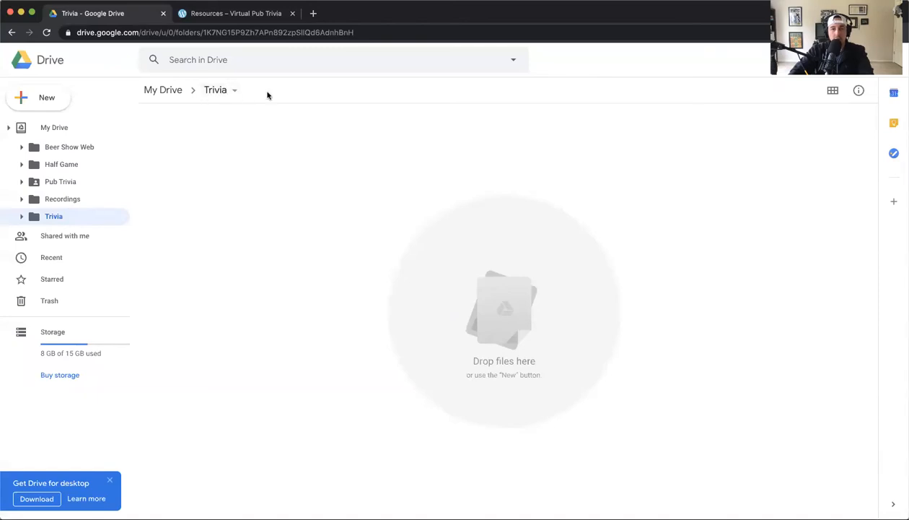
click(220, 20)
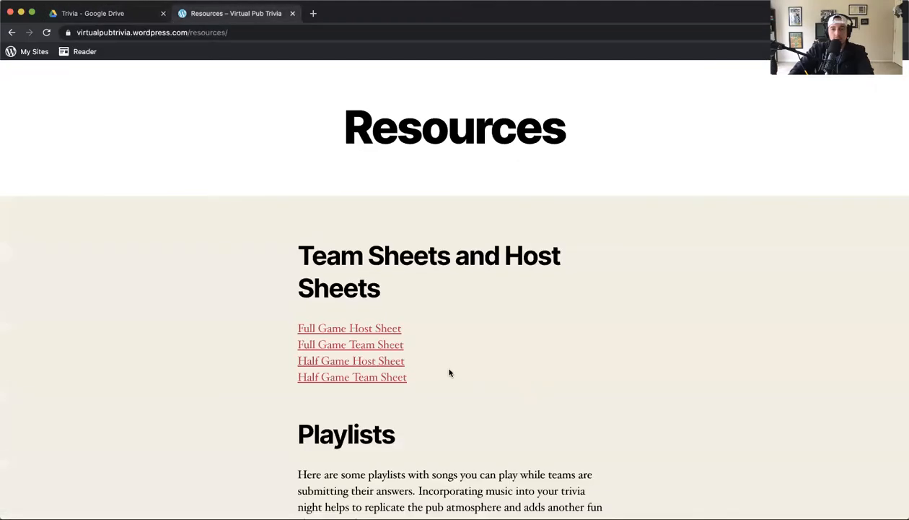
click(129, 20)
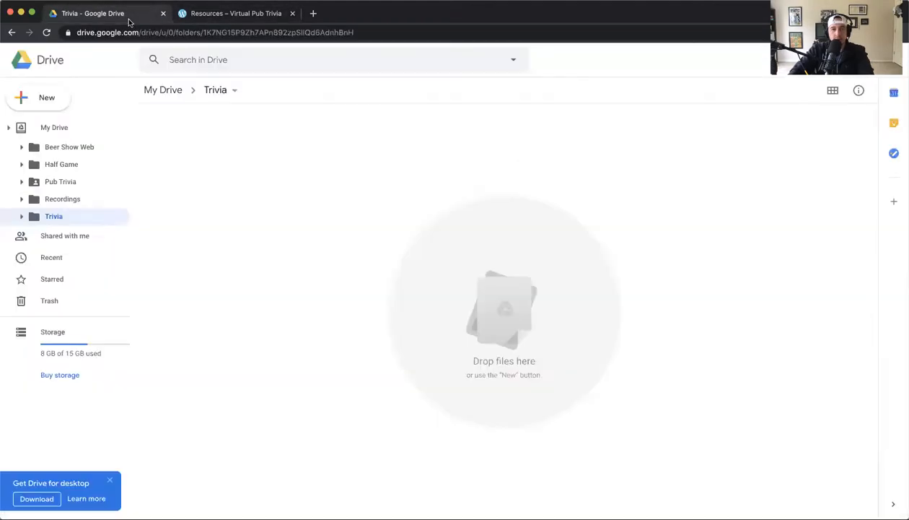
click(236, 93)
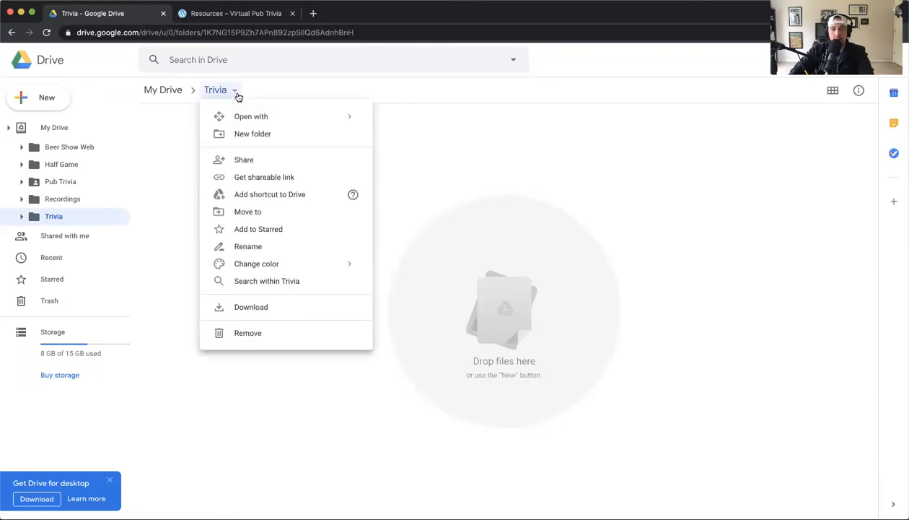
click(240, 134)
text(H)
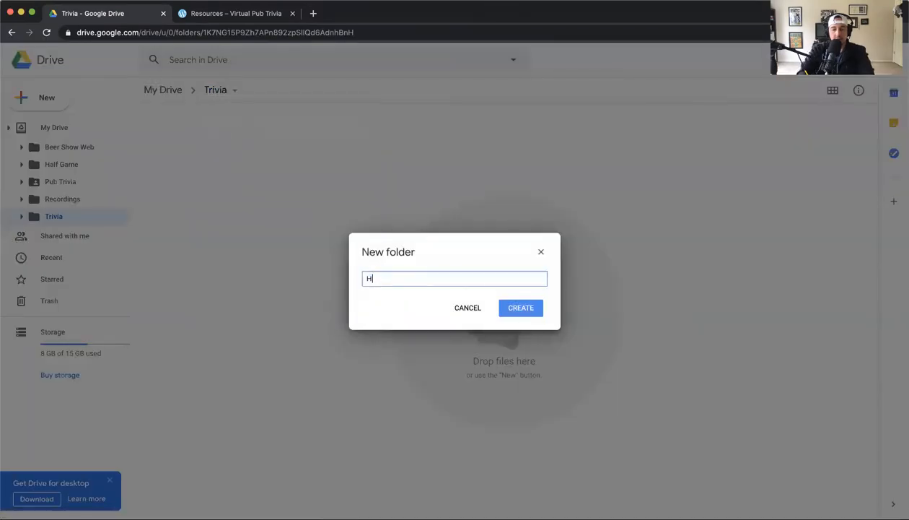
text(alf Game)
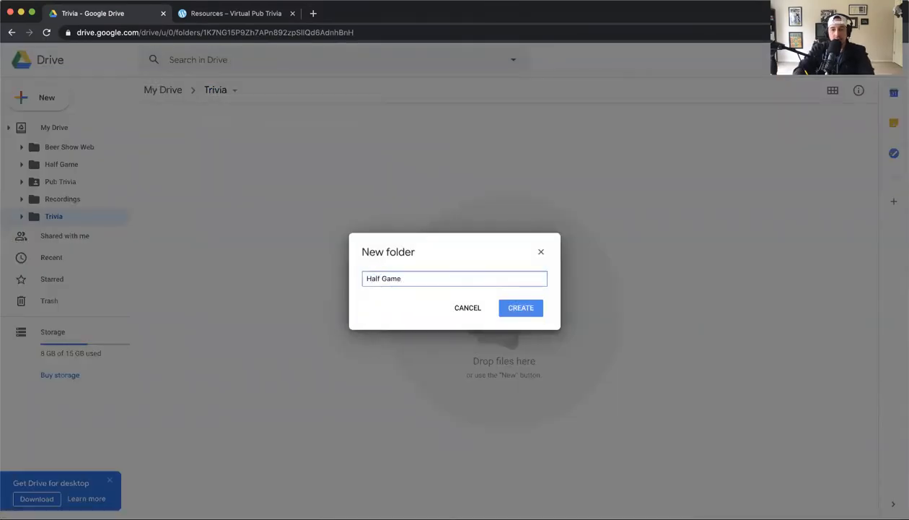
key(Return)
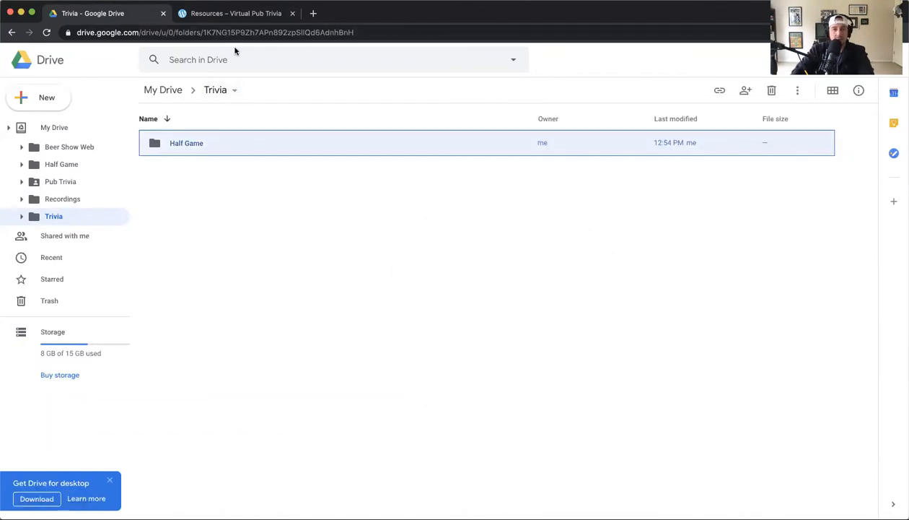
Make a copy of the Half Game Host Sheet from the Resources page and name it Virtual Pub Trivia Host Sheet - Half Game
click(226, 12)
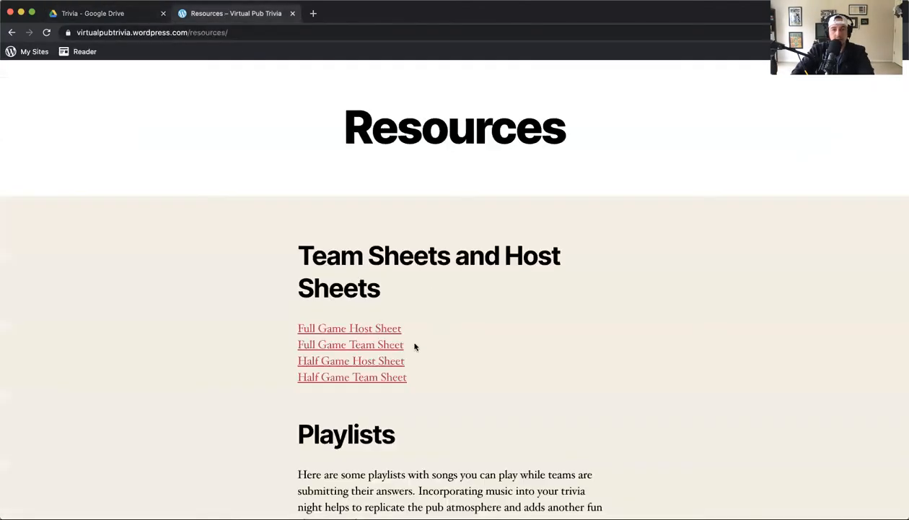
click(390, 365)
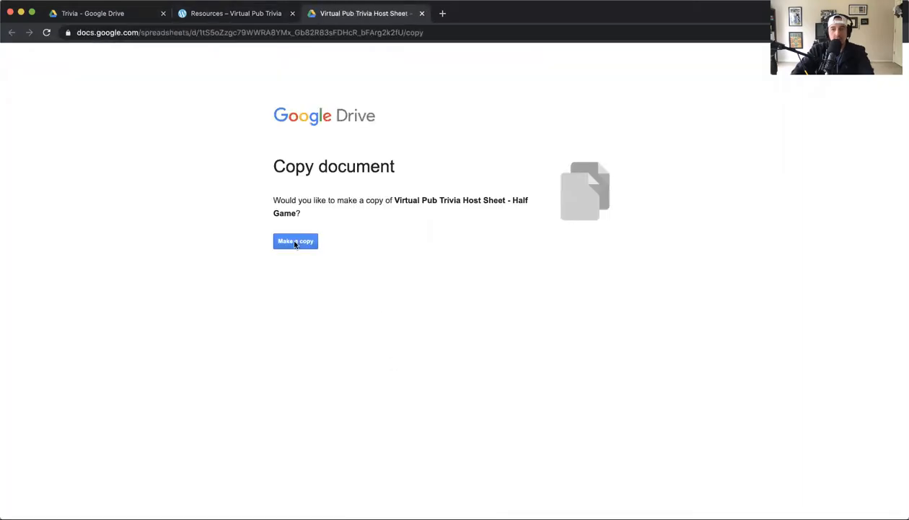
click(295, 242)
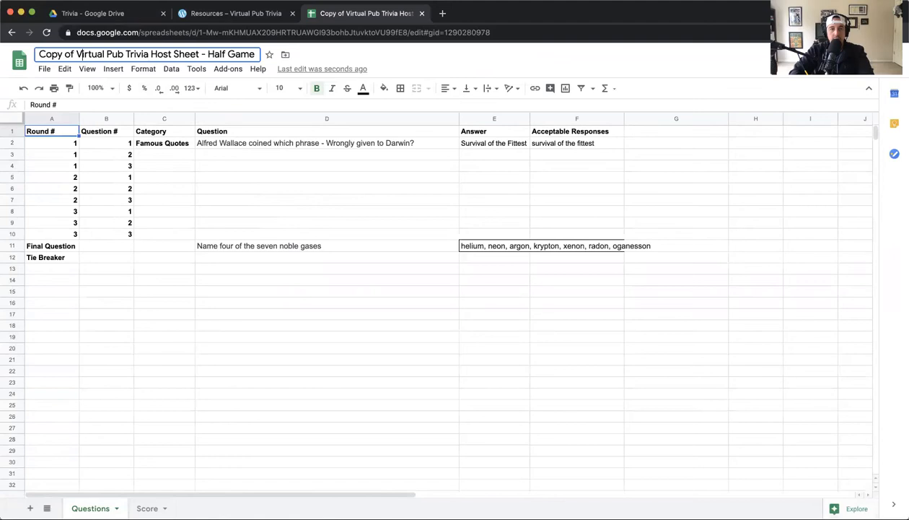
drag(75, 55, 38, 54)
key(BackSpace)
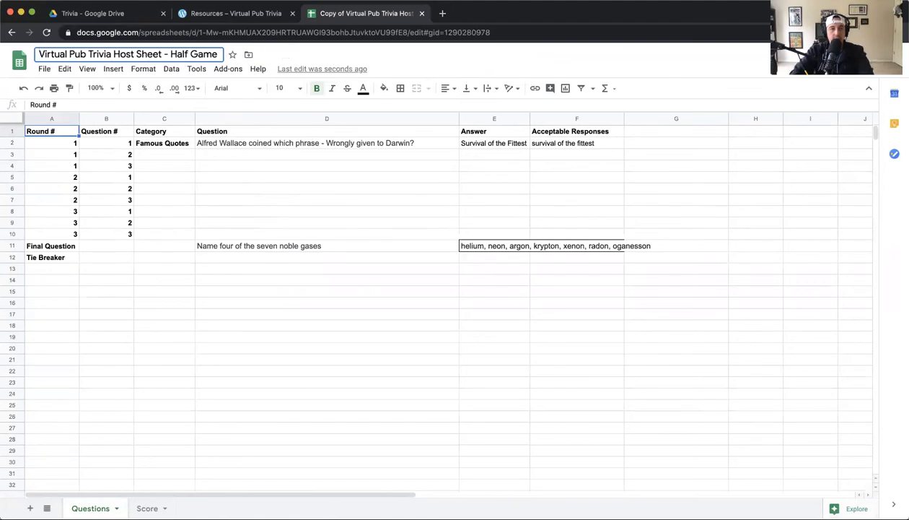
Move the host sheet into the Half Game folder inside Trivia and check that folder in Drive
click(45, 71)
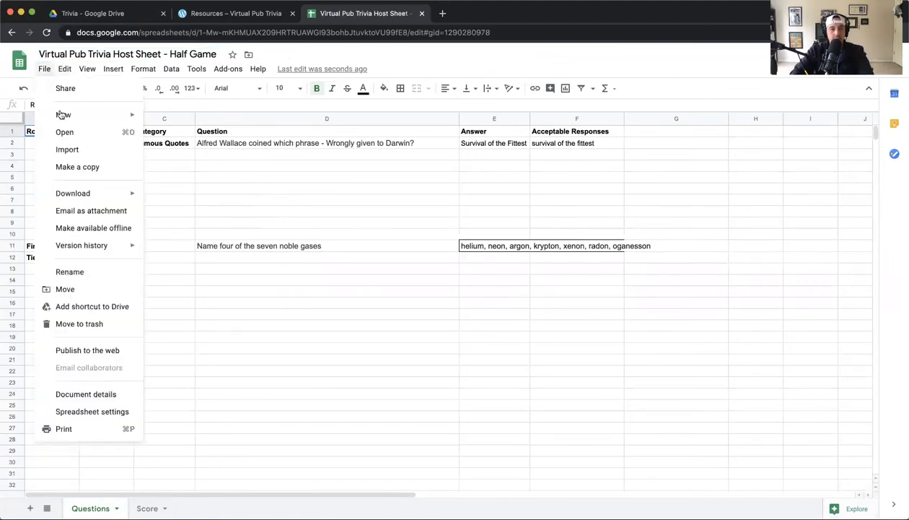
click(73, 287)
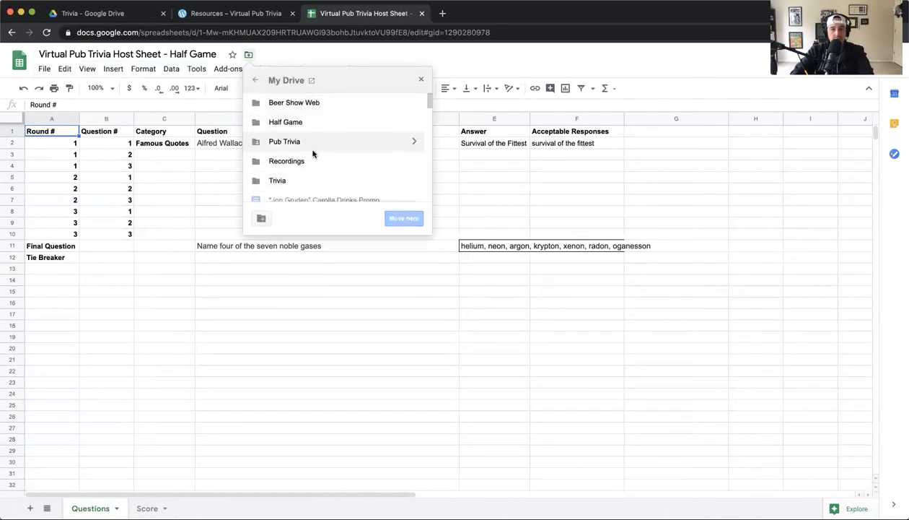
click(418, 181)
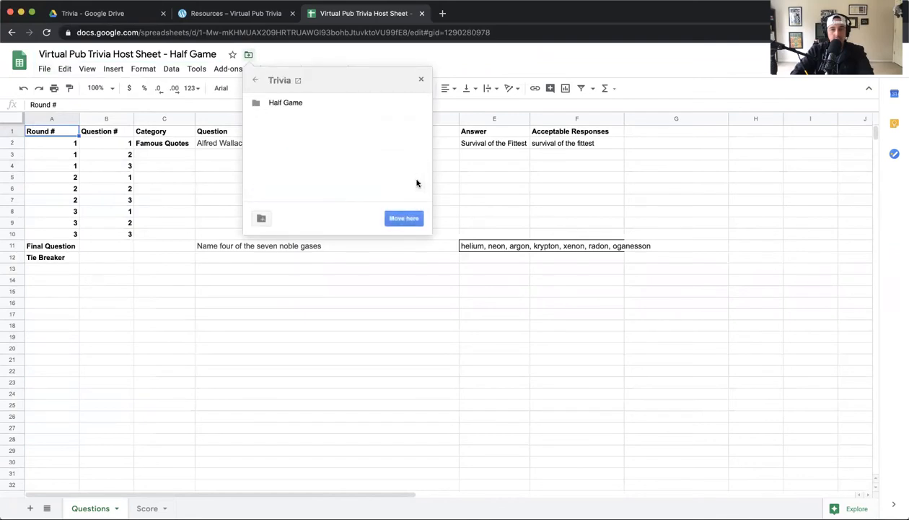
click(421, 103)
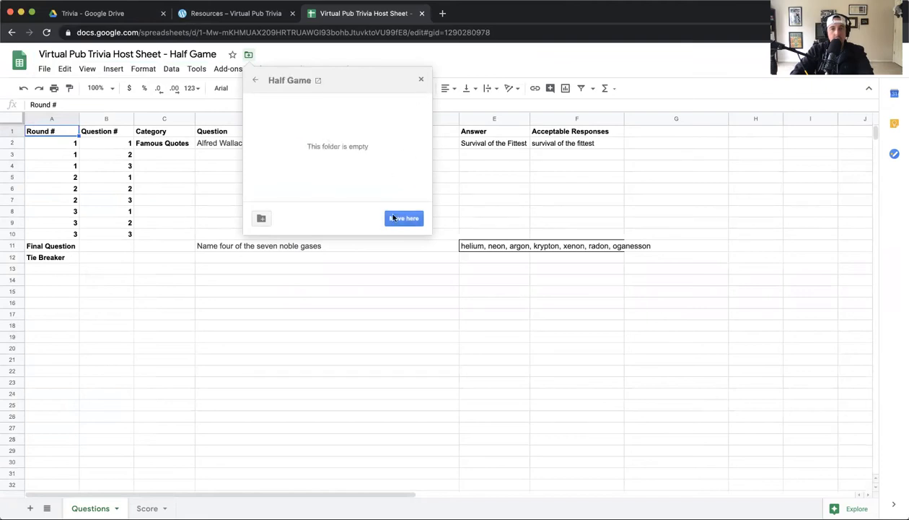
click(393, 217)
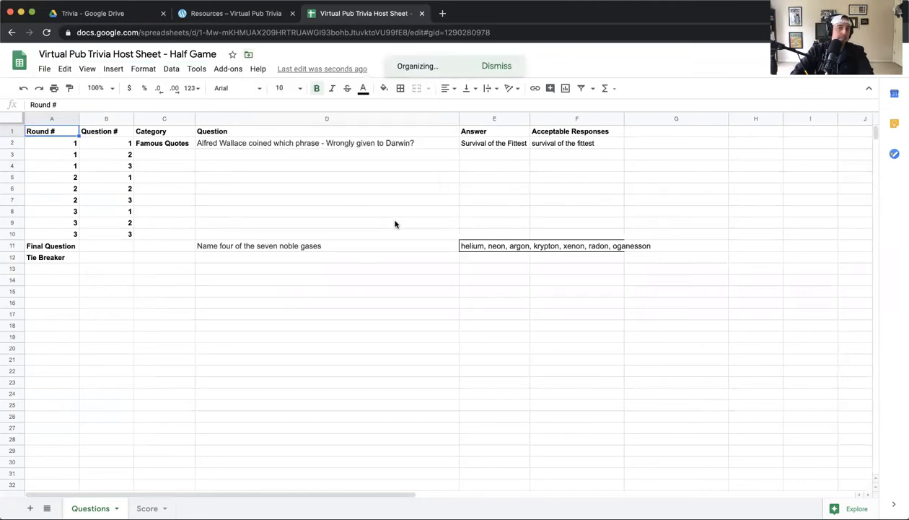
click(79, 13)
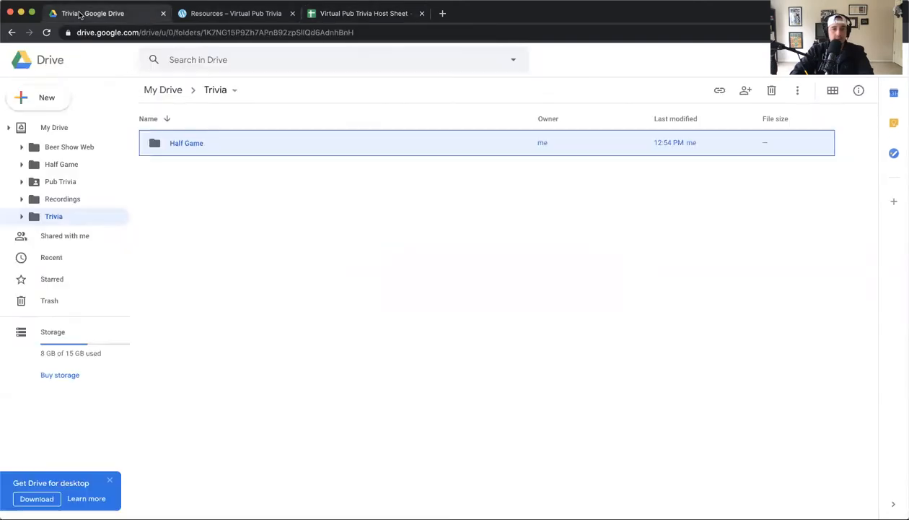
double_click(249, 142)
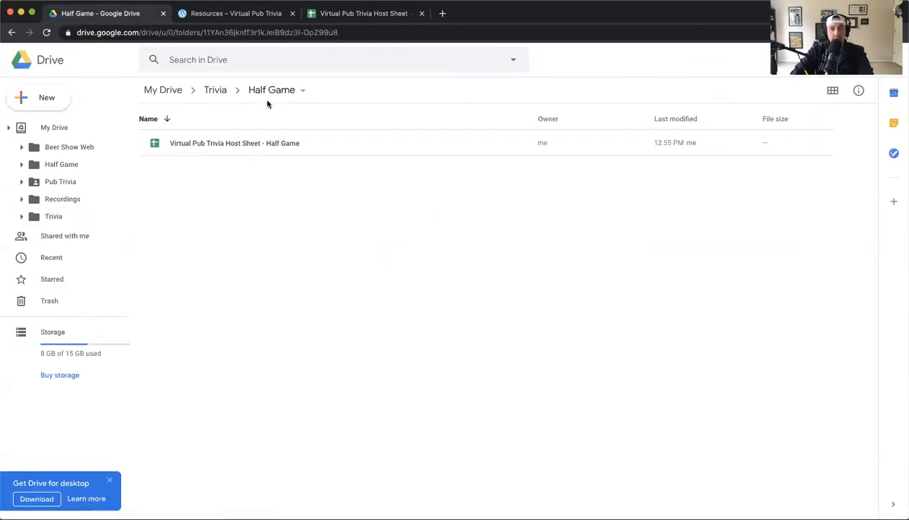
Make a copy of the Half Game Team Sheet from the Resources page and name it Team 1 - Half Game
click(271, 18)
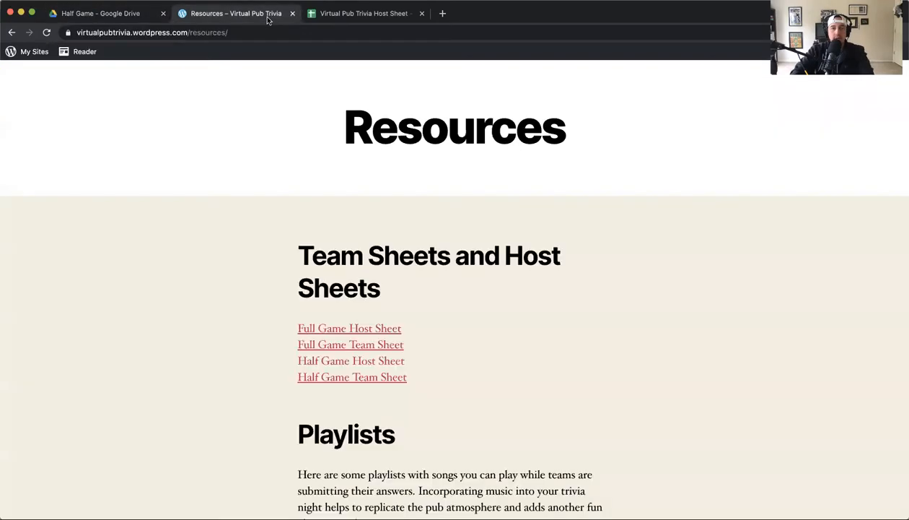
click(350, 378)
click(303, 233)
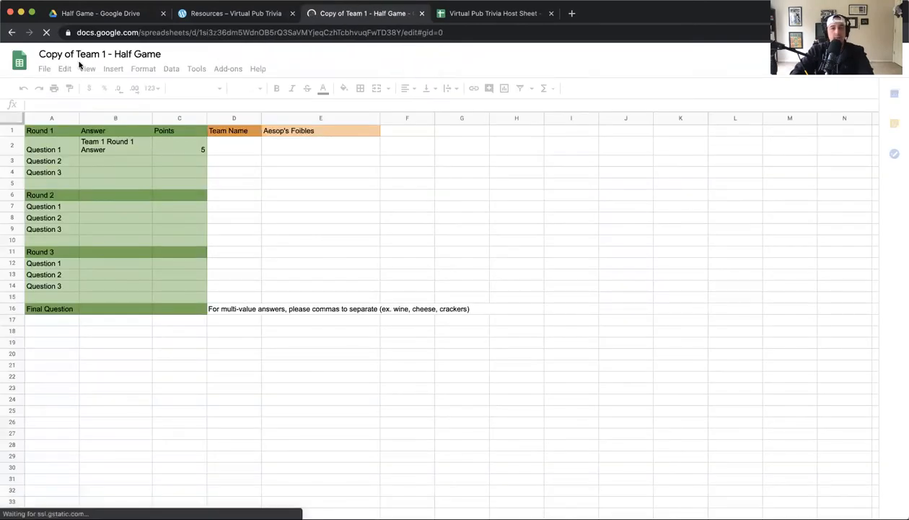
drag(77, 55, 39, 55)
key(BackSpace)
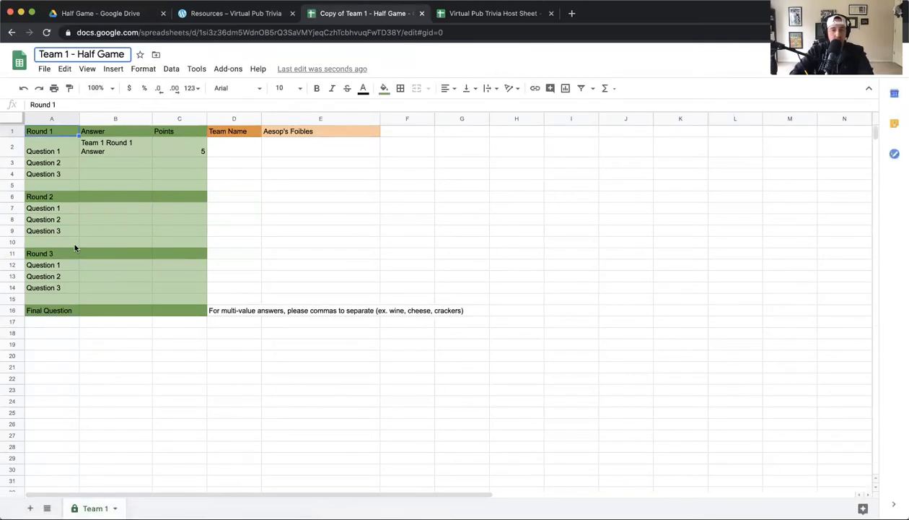
Move the Team 1 - Half Game spreadsheet into Trivia's Half Game folder and check the folder in Drive
click(44, 69)
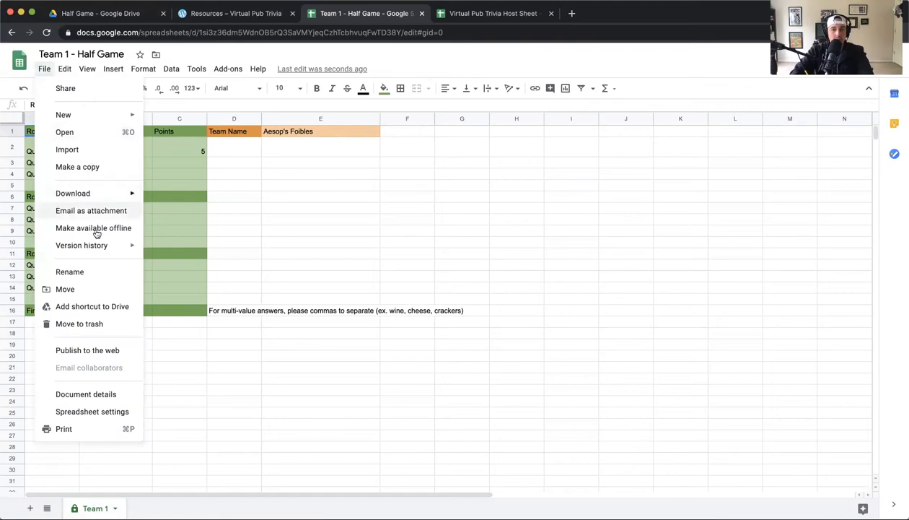
click(65, 288)
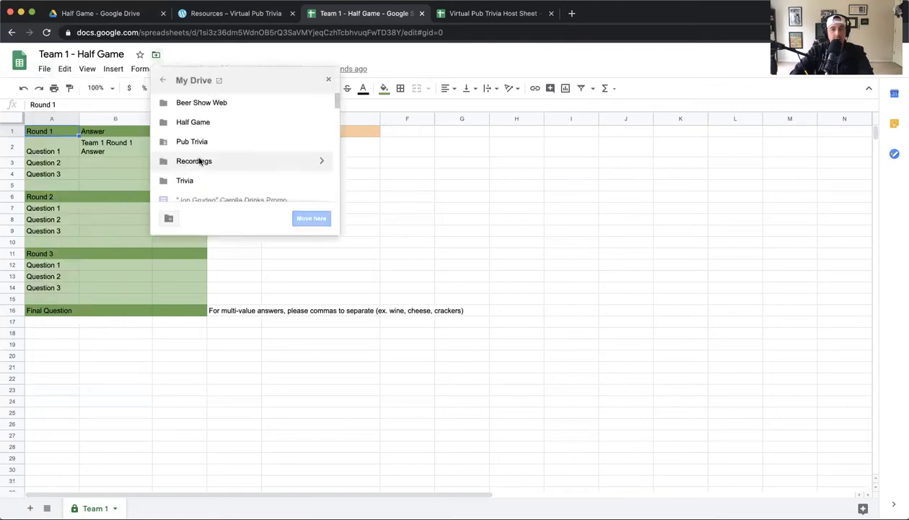
click(321, 181)
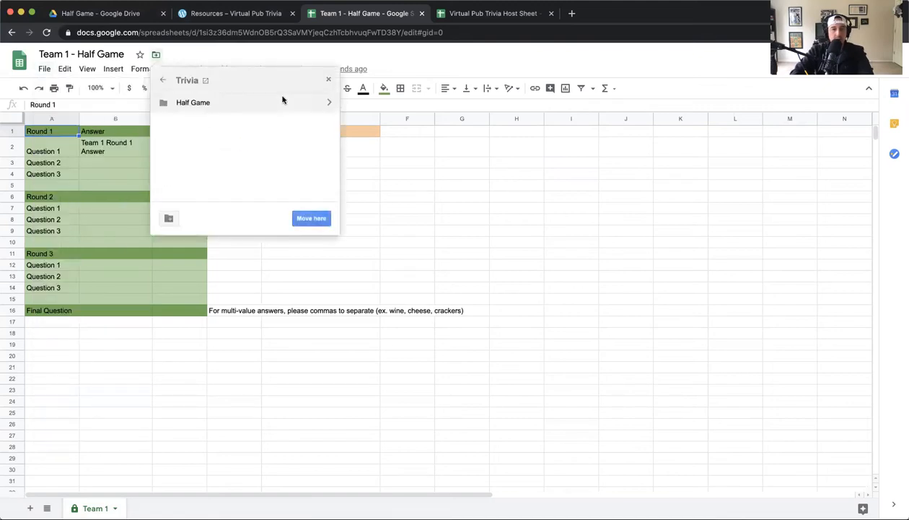
click(328, 103)
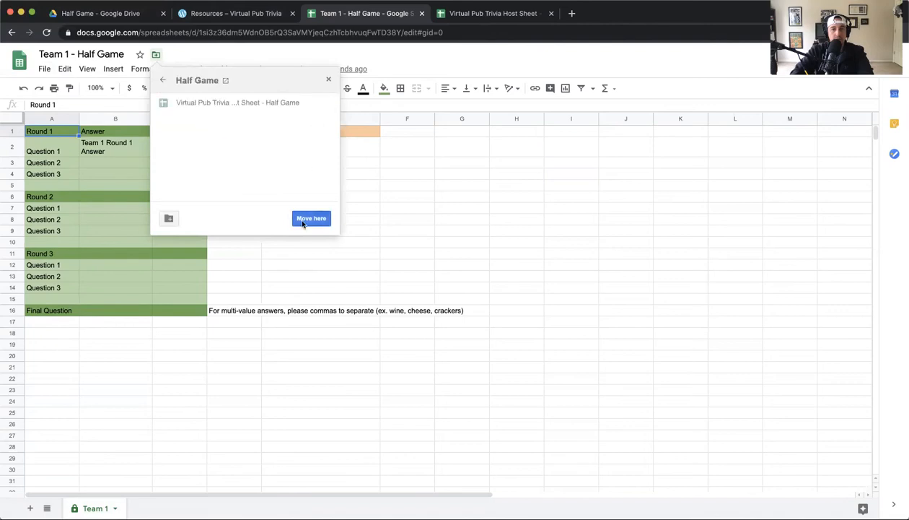
click(310, 218)
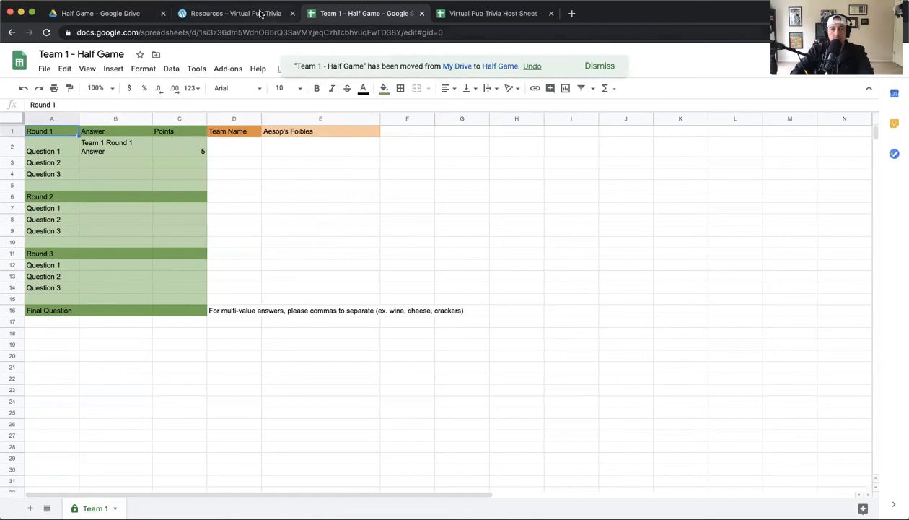
click(126, 10)
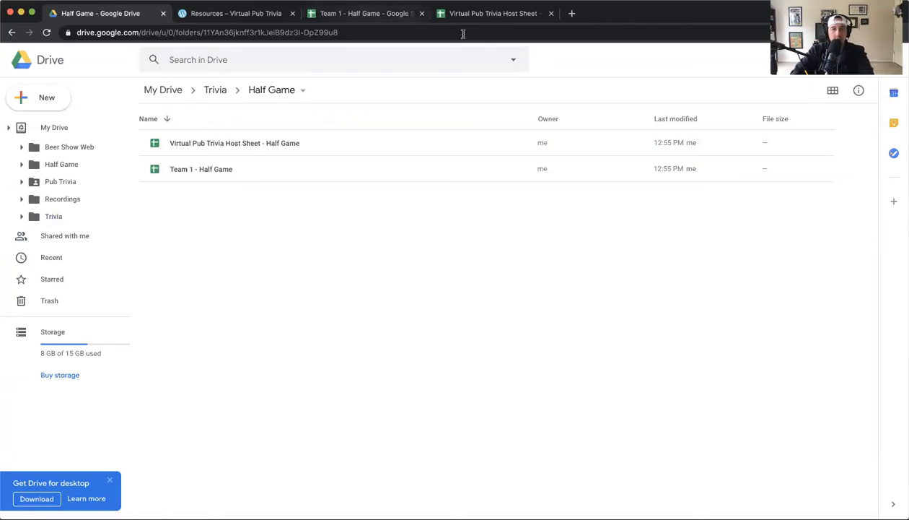
Copy the spreadsheet ID from the Team 1 sheet's URL into cell J1 of the host spreadsheet's Score sheet, replacing the Team 1 placeholder
click(487, 16)
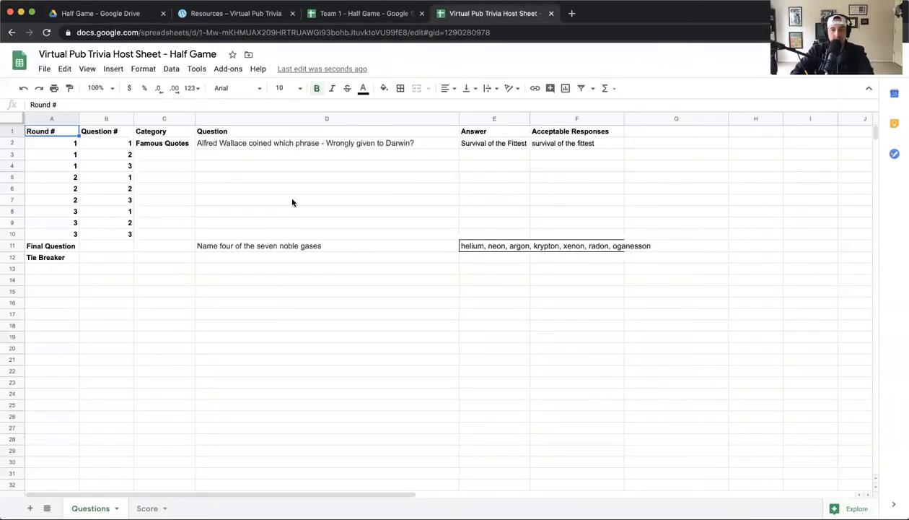
click(145, 509)
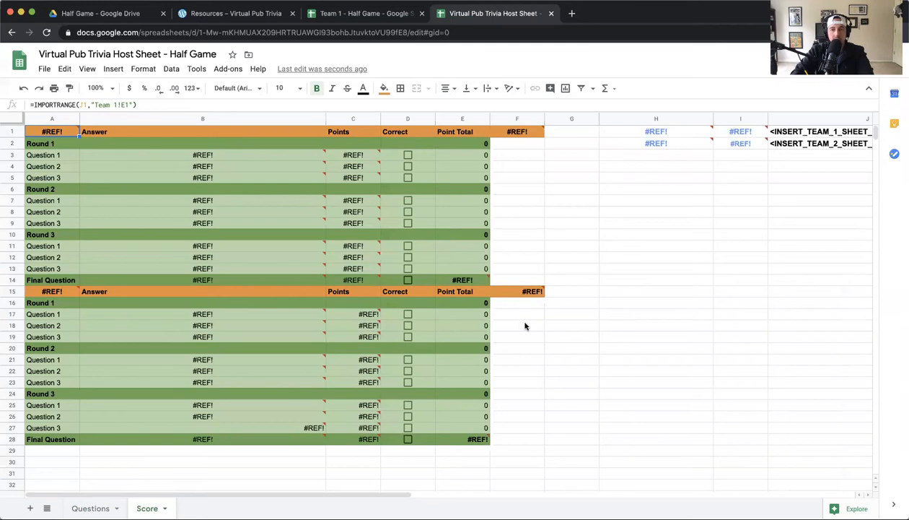
mouse_move(247, 160)
mouse_move(344, 157)
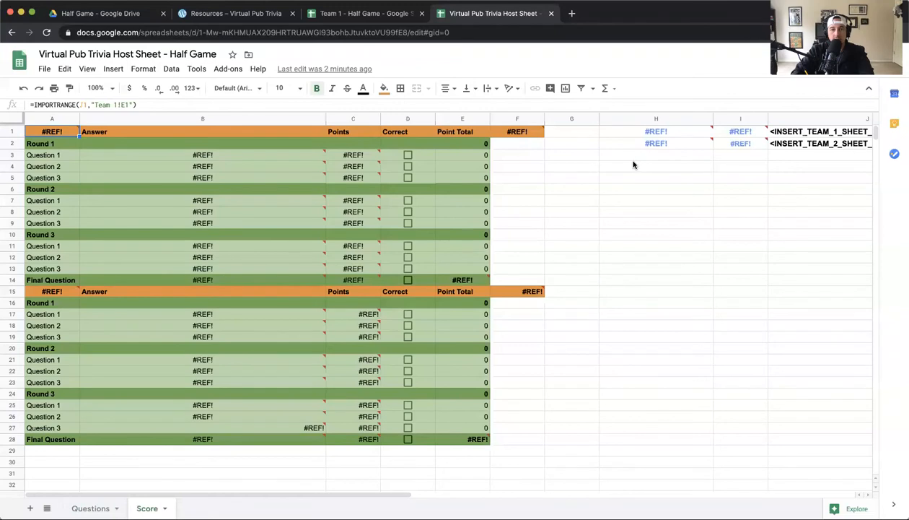
click(352, 14)
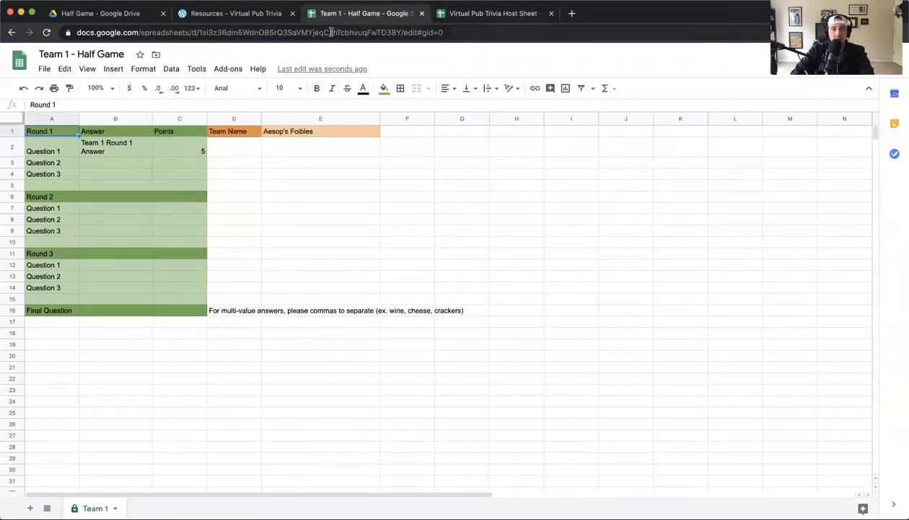
click(330, 33)
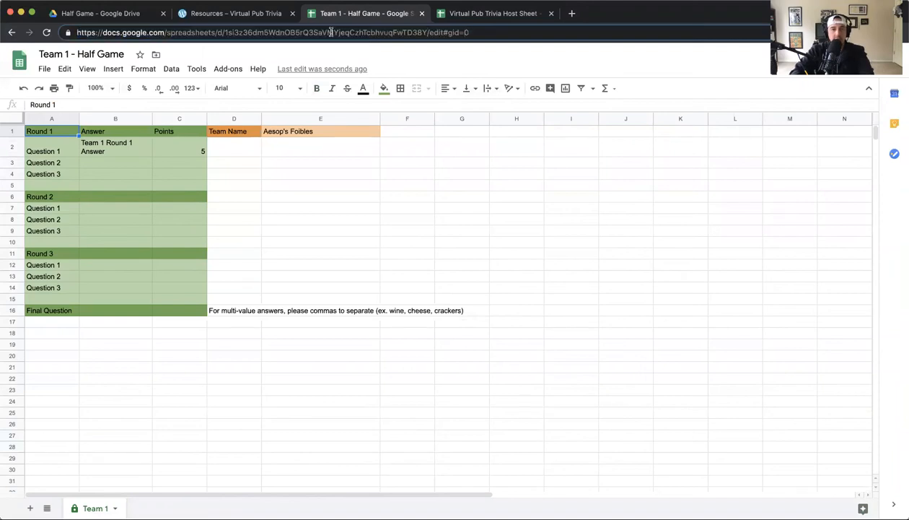
double_click(330, 32)
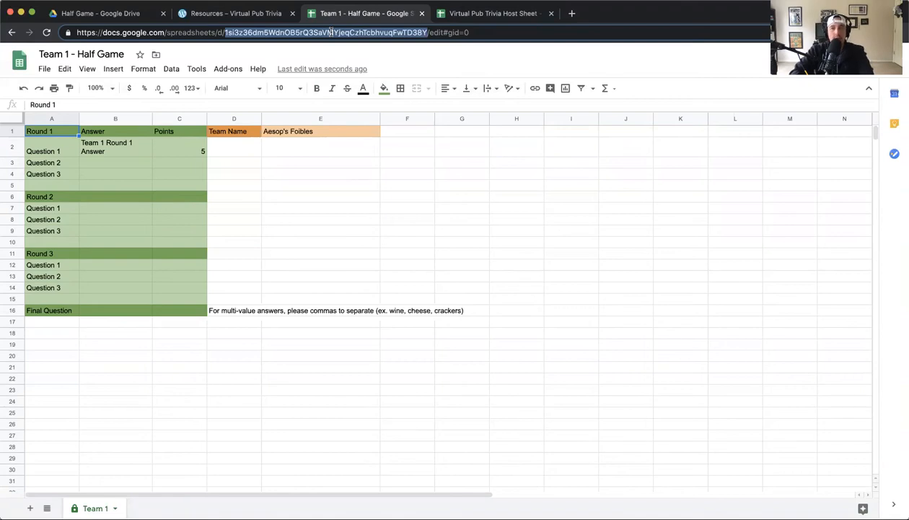
key(ctrl+Tab)
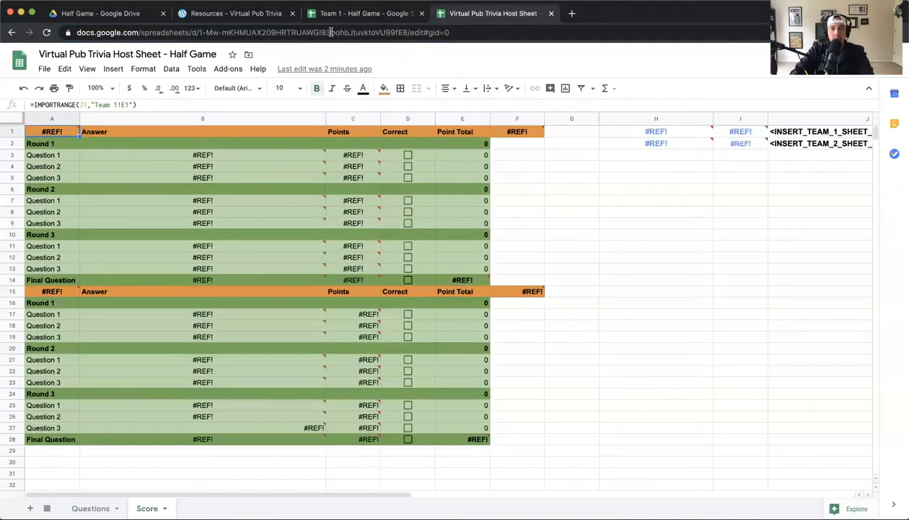
click(795, 132)
key(ctrl+v)
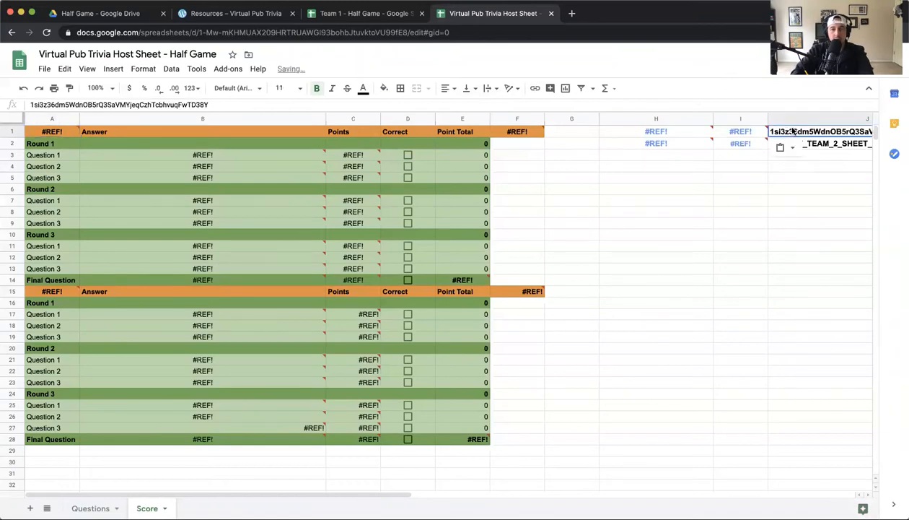
Allow the host spreadsheet's Score sheet access to the linked Team 1 spreadsheet
click(792, 178)
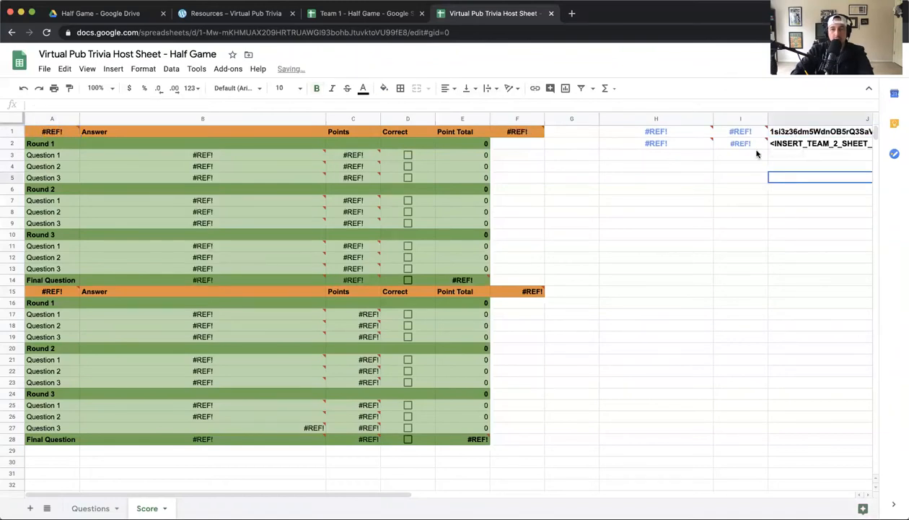
click(704, 133)
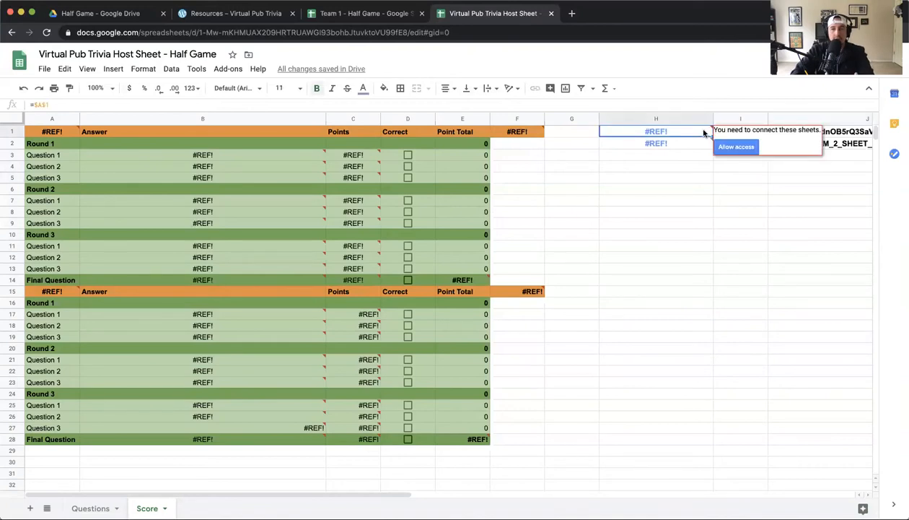
click(736, 147)
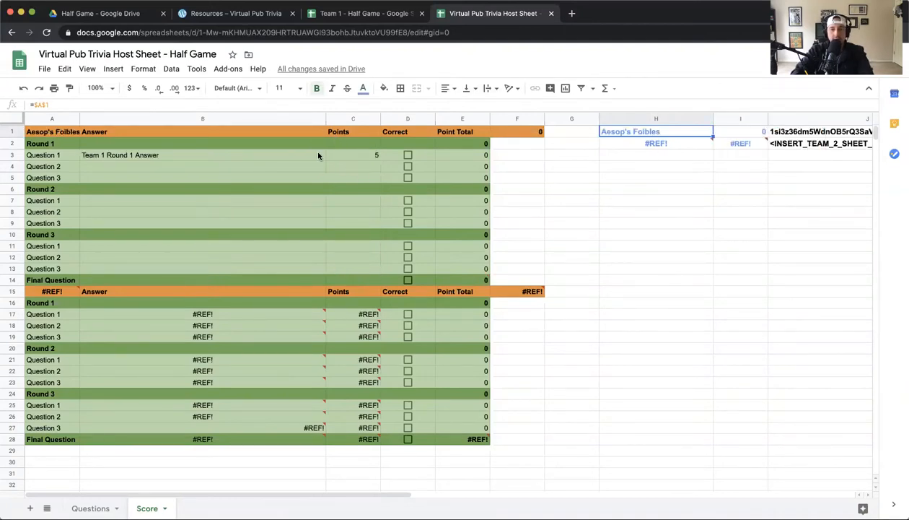
In the Team 1 - Half Game spreadsheet, change the team name in cell E1 to Hurricane Ditka
click(329, 14)
click(97, 149)
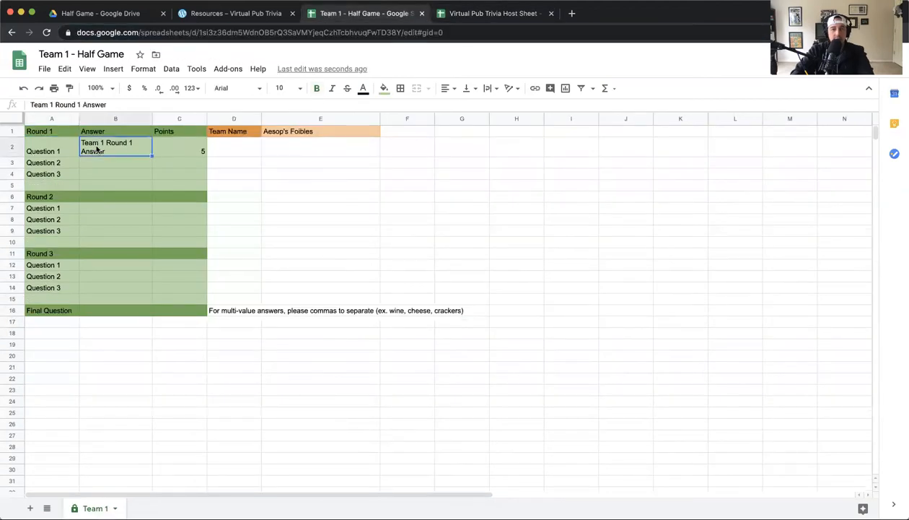
click(169, 150)
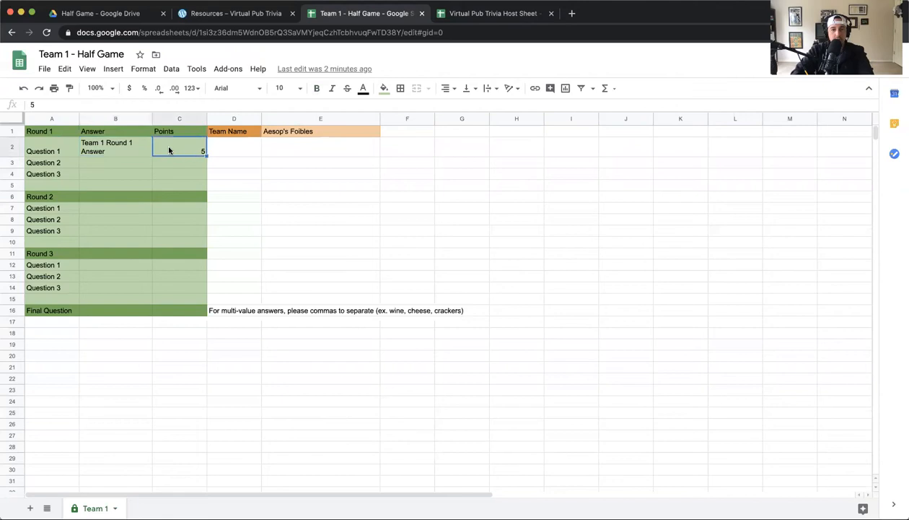
click(286, 132)
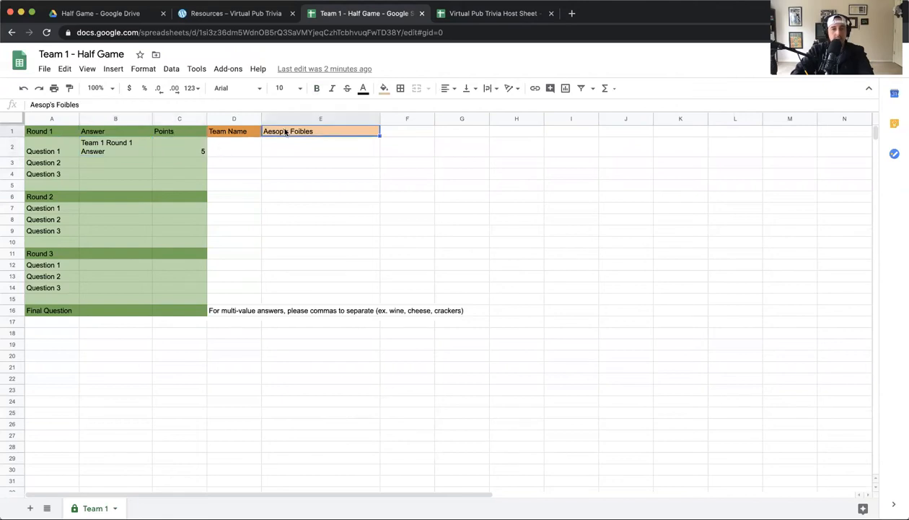
triple_click(185, 105)
text(Hurr)
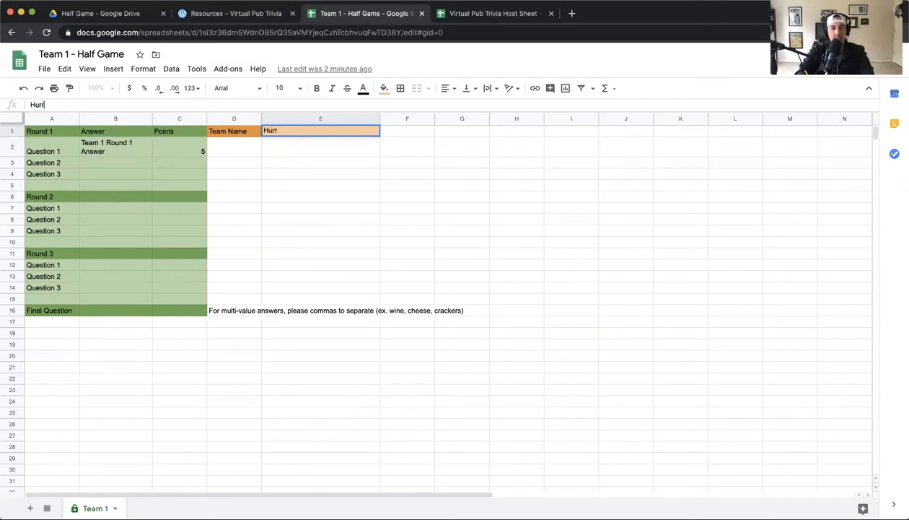
text(icane Ditck)
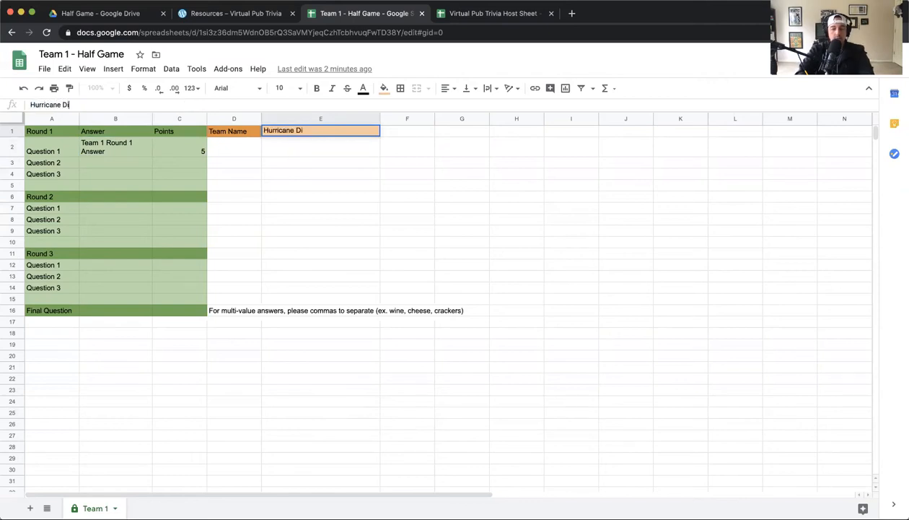
key(BackSpace)
text(a)
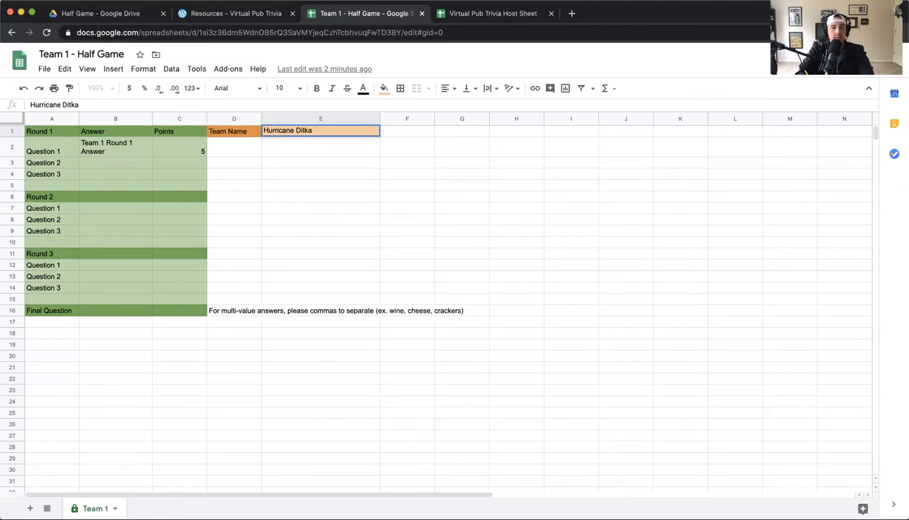
key(Return)
key(ctrl+Tab)
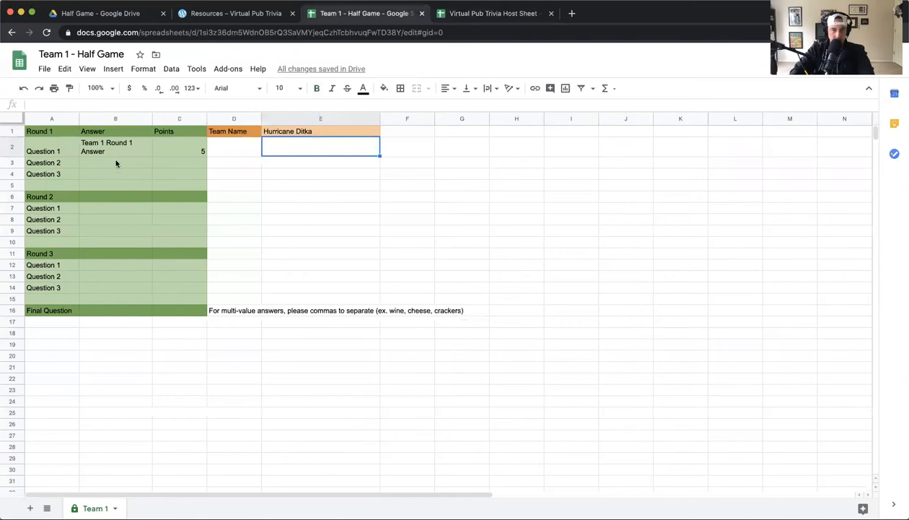
Enter 1985 as Team 1's answer to Round 1 Question 2, with 3 points wagered
click(116, 162)
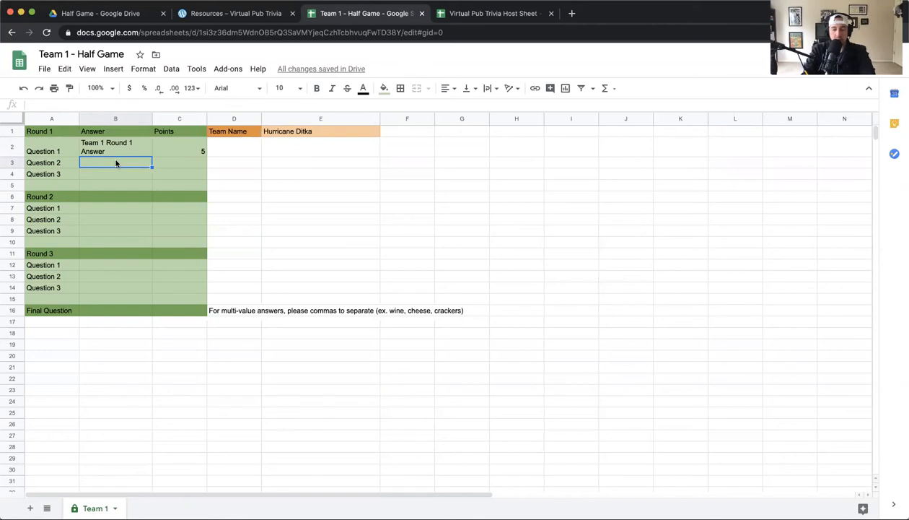
text(1985)
key(Tab)
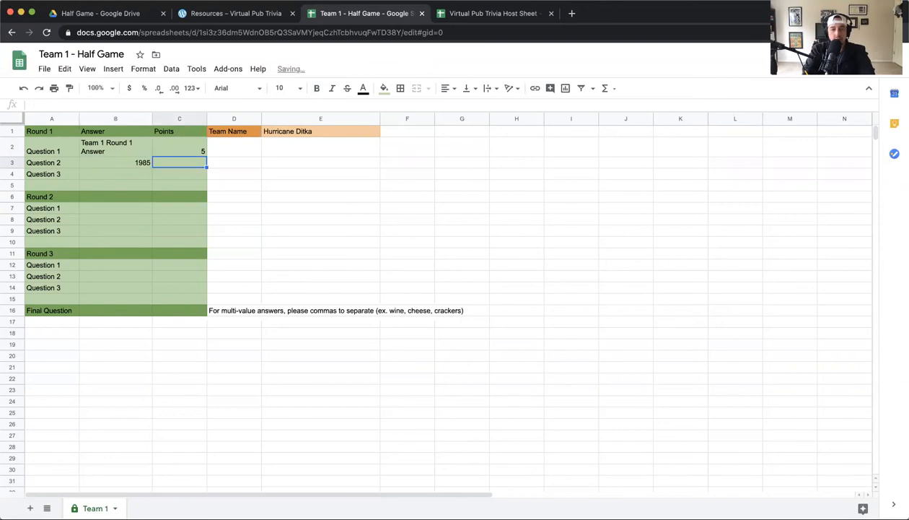
text(3)
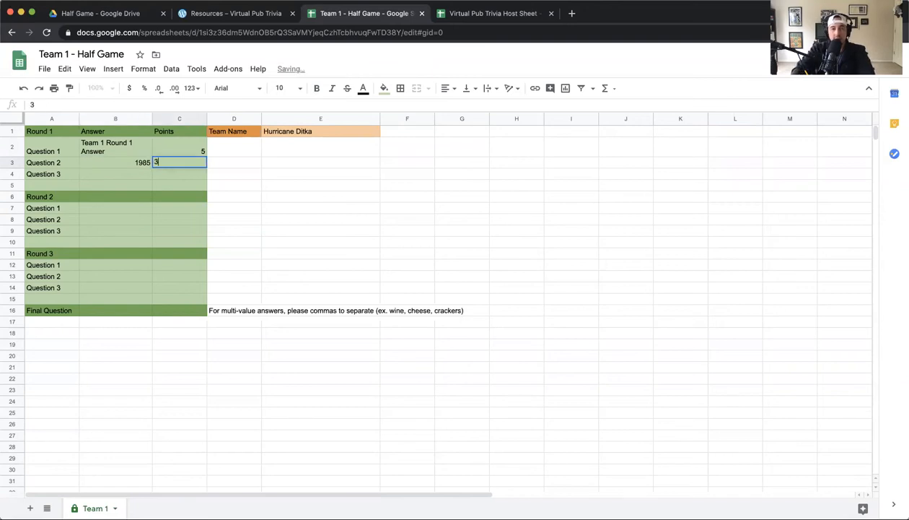
key(Tab)
On the host's Score sheet, try the Correct checkboxes for Team 1's Round 1 answers, leaving only Question 2 marked correct
click(459, 15)
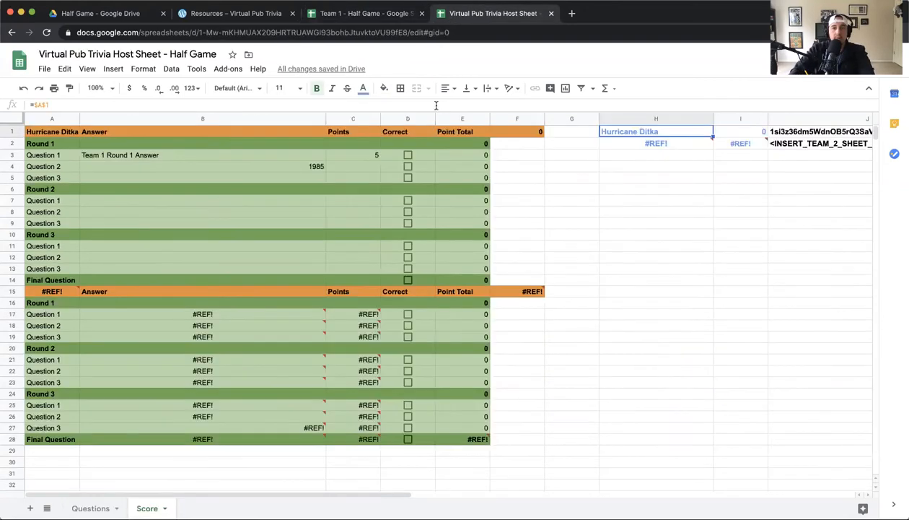
click(358, 166)
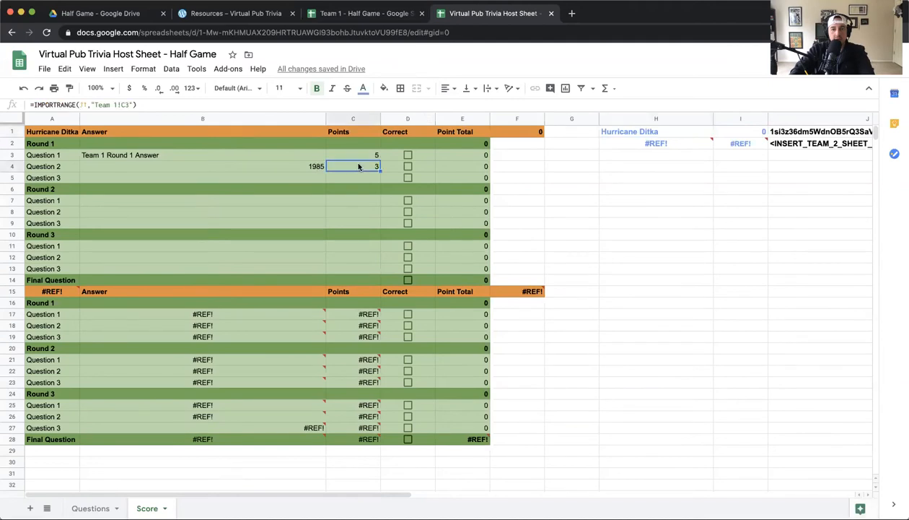
click(409, 169)
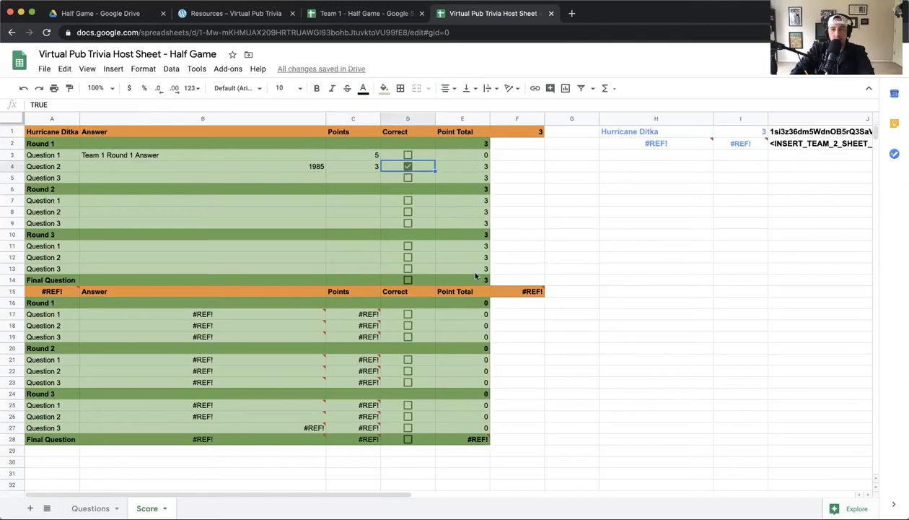
click(407, 155)
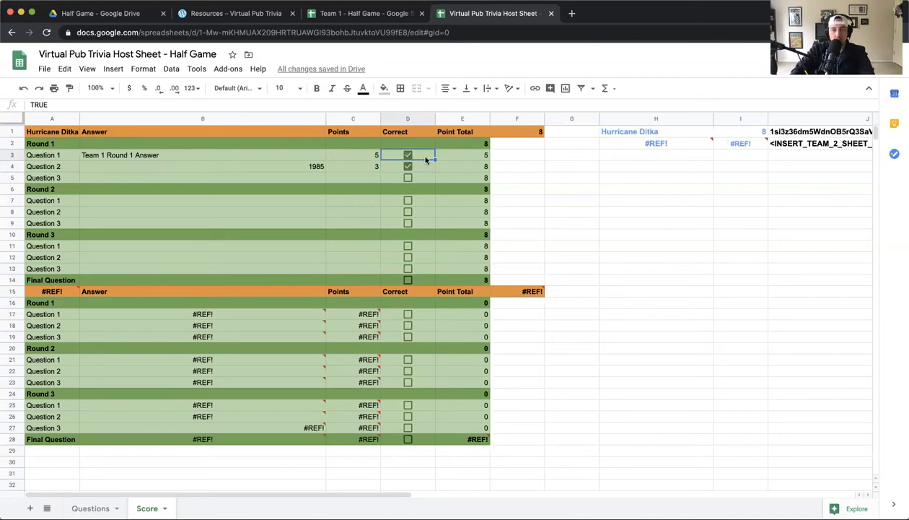
click(408, 155)
click(406, 166)
click(406, 166)
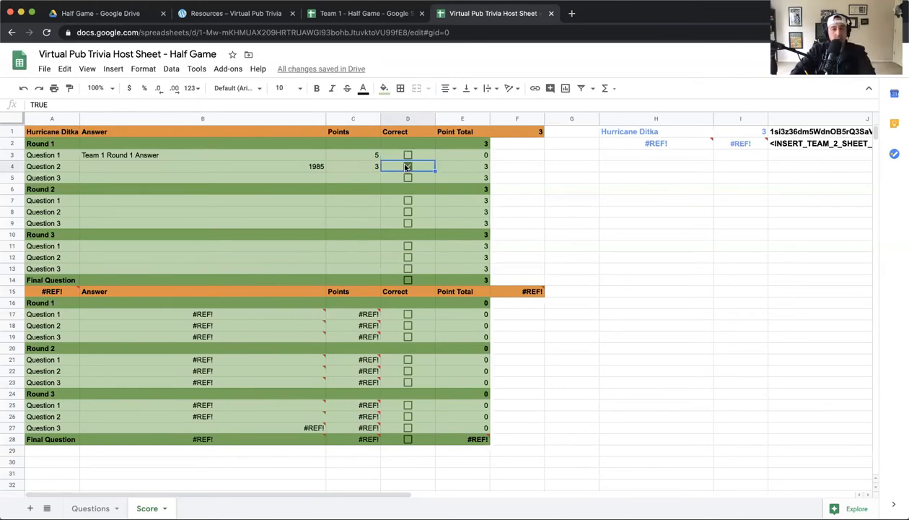
click(408, 167)
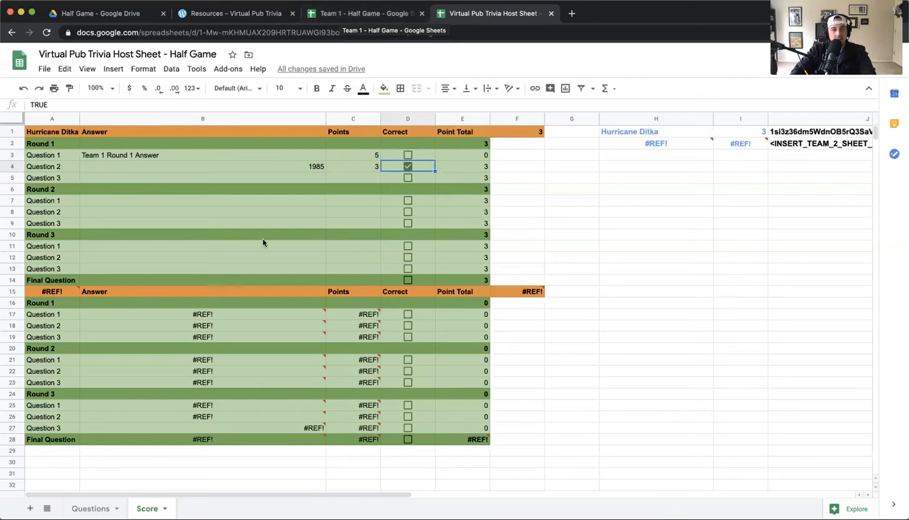
Review the Team 2 block on the Score sheet, then duplicate the Team 1 - Half Game file in Drive's Half Game folder
click(75, 292)
drag(72, 292, 518, 439)
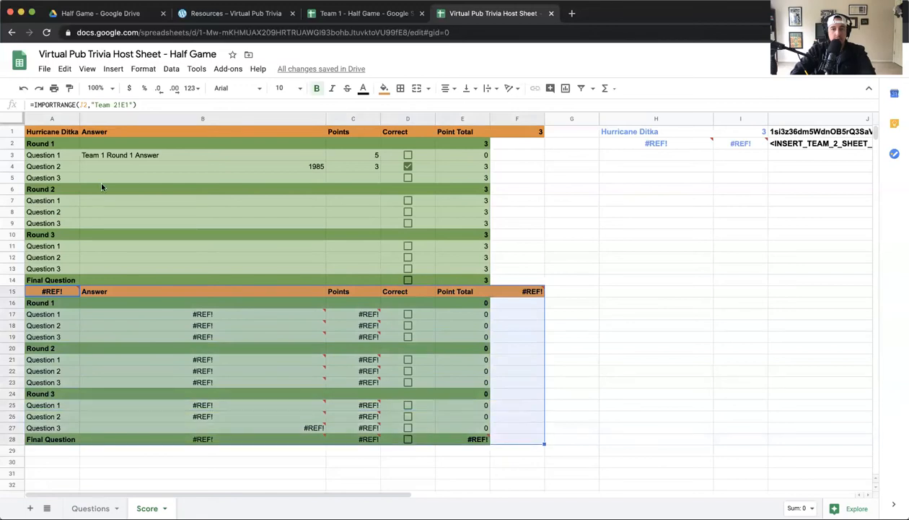
click(101, 13)
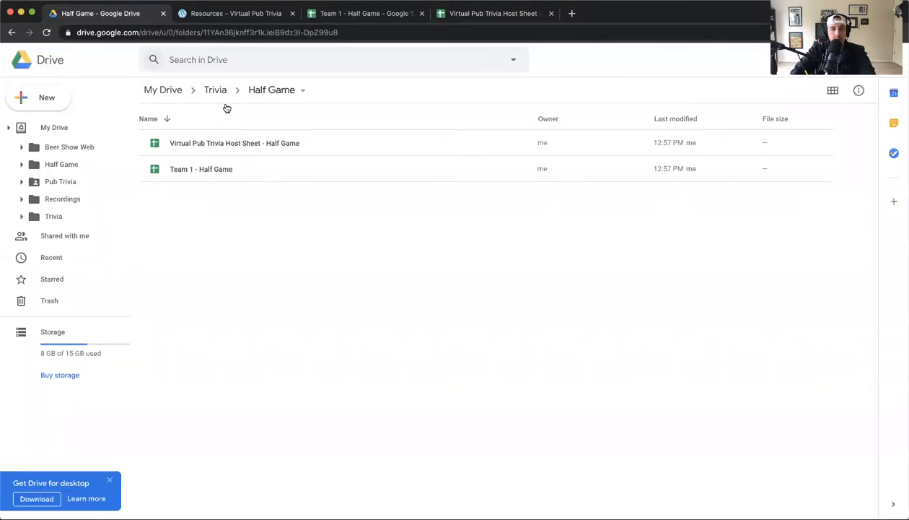
right_click(261, 168)
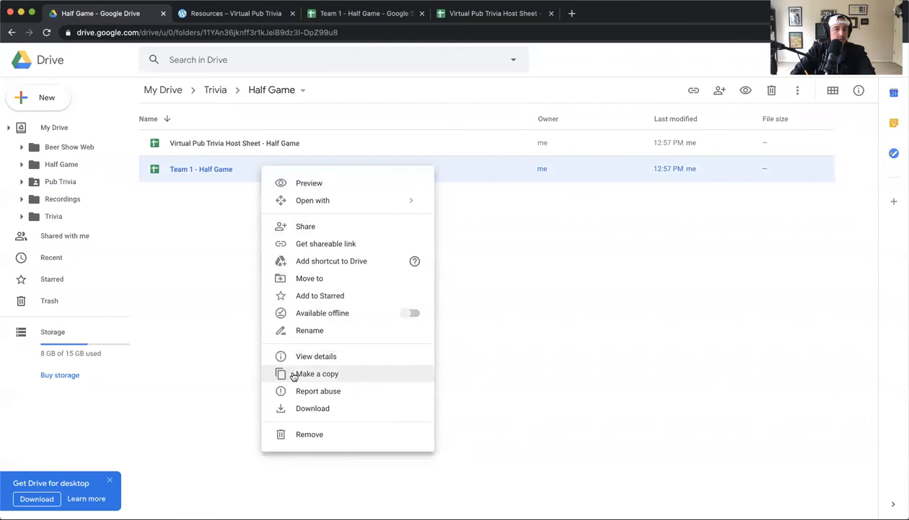
click(293, 374)
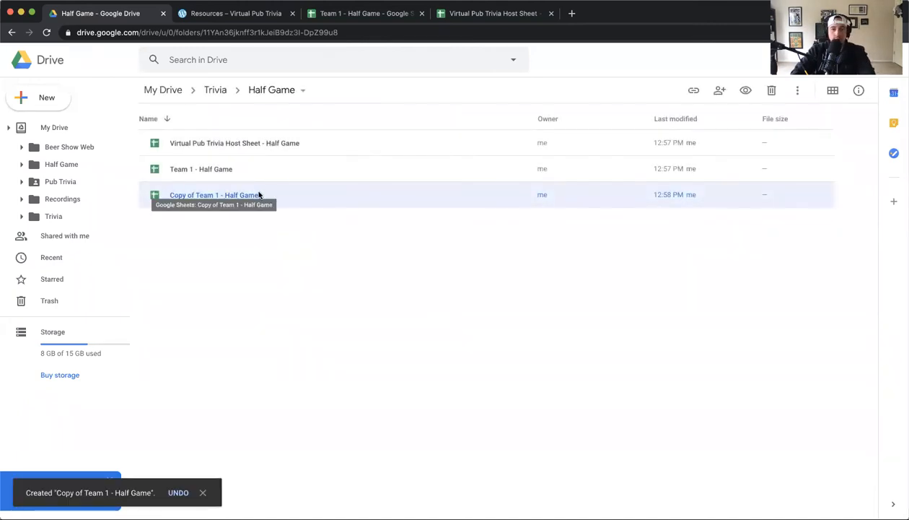
Open the copied team spreadsheet and rename it Team 2 - Half Game, with its sheet named Team 2
double_click(269, 196)
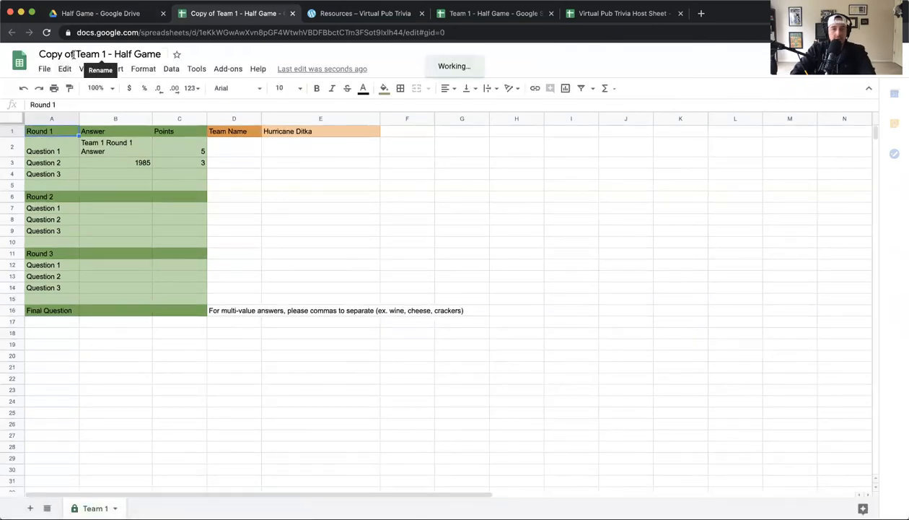
drag(76, 55, 38, 55)
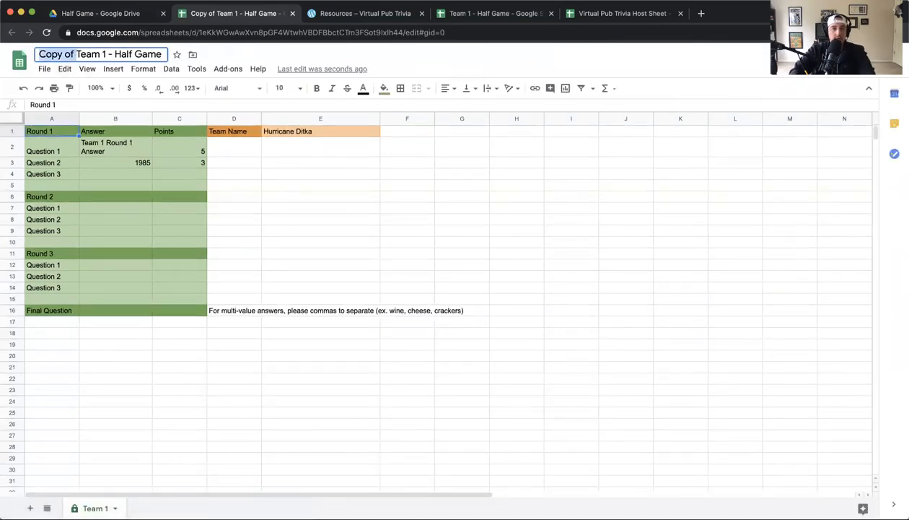
key(BackSpace)
double_click(66, 54)
text(2)
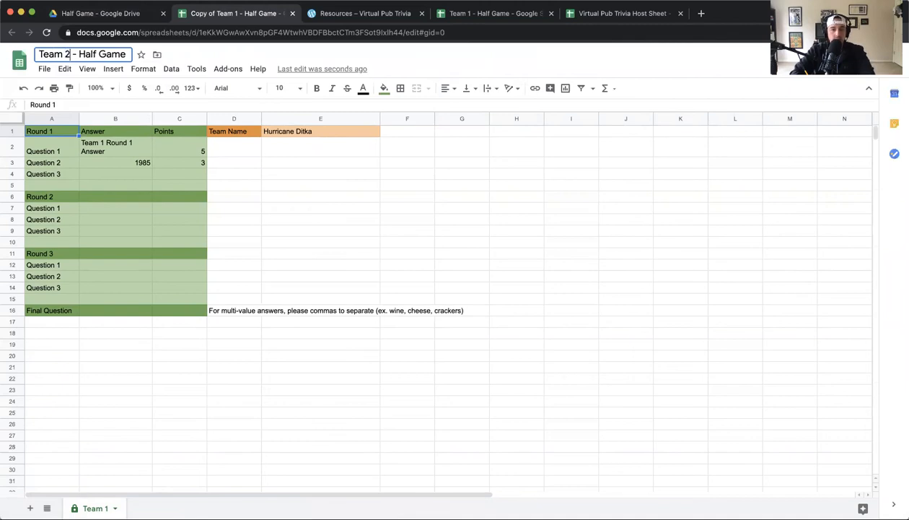
double_click(94, 508)
text(Team 2)
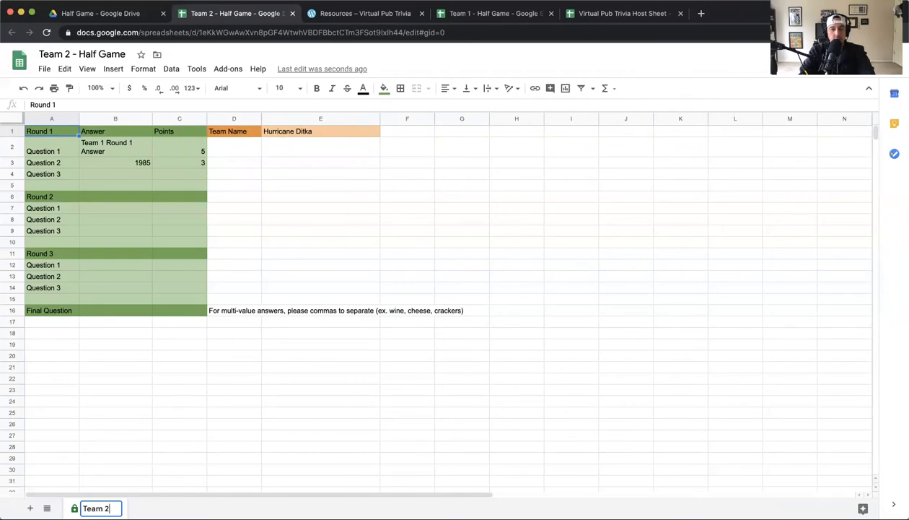
key(Return)
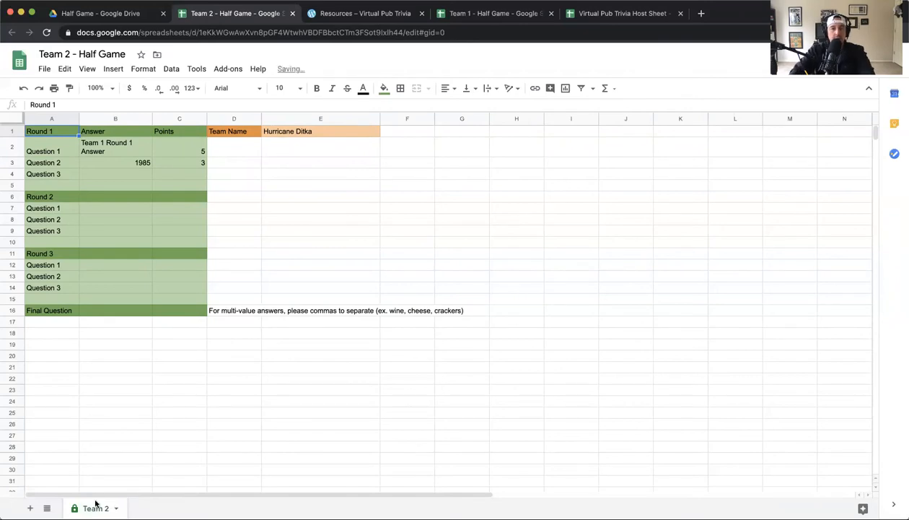
Copy the Team 2 spreadsheet ID from its URL into cell J2 of the host's Score sheet and allow access to it
click(244, 32)
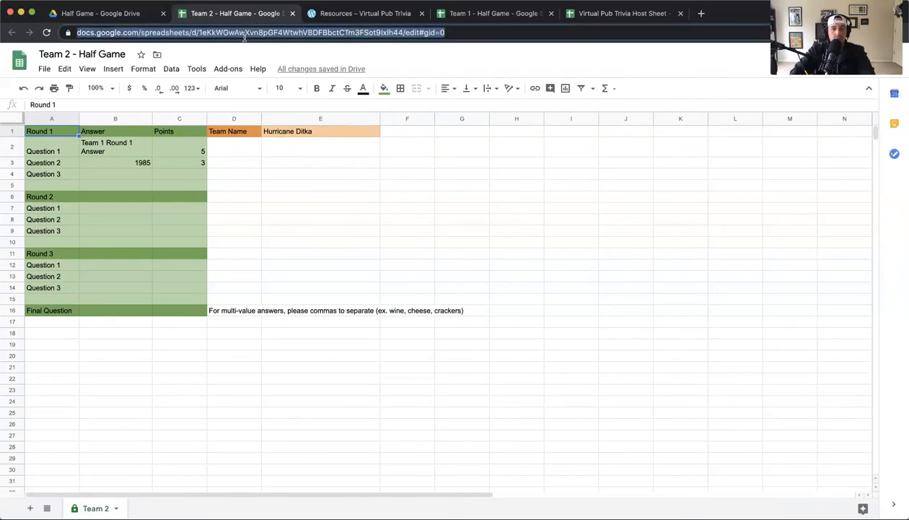
key(Right)
key(alt+shift+Left)
key(alt+shift+Left)
key(alt+shift+Left)
key(alt+shift+Left)
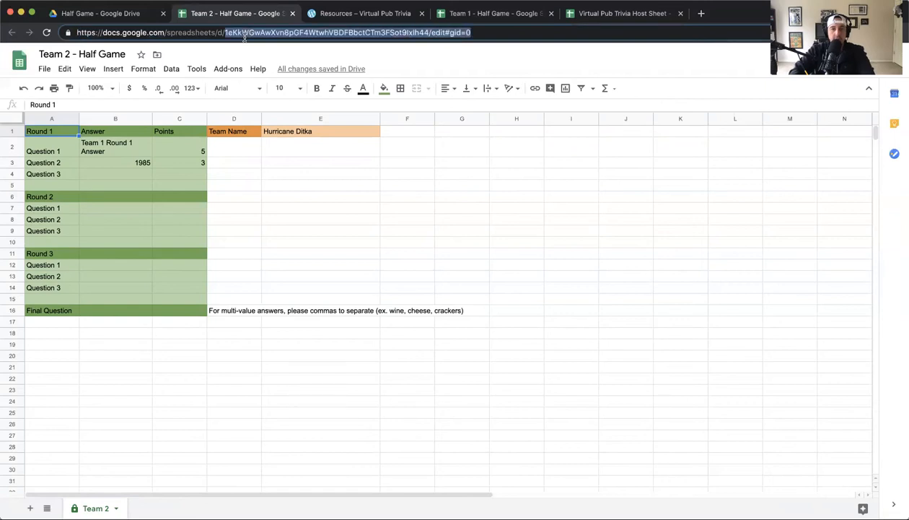
double_click(244, 36)
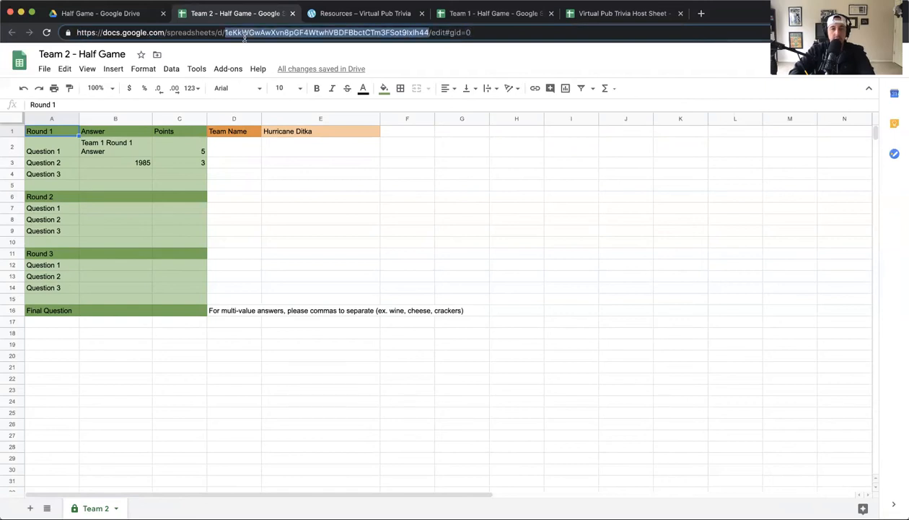
click(625, 13)
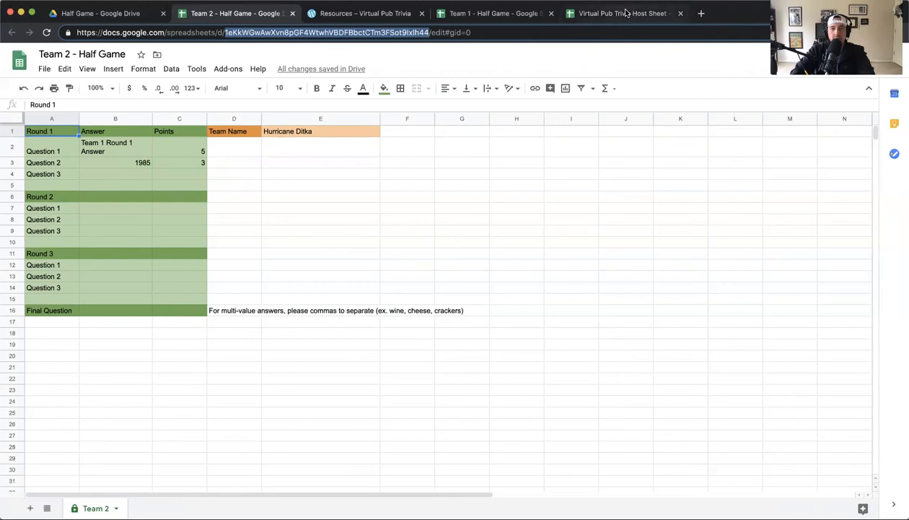
click(797, 145)
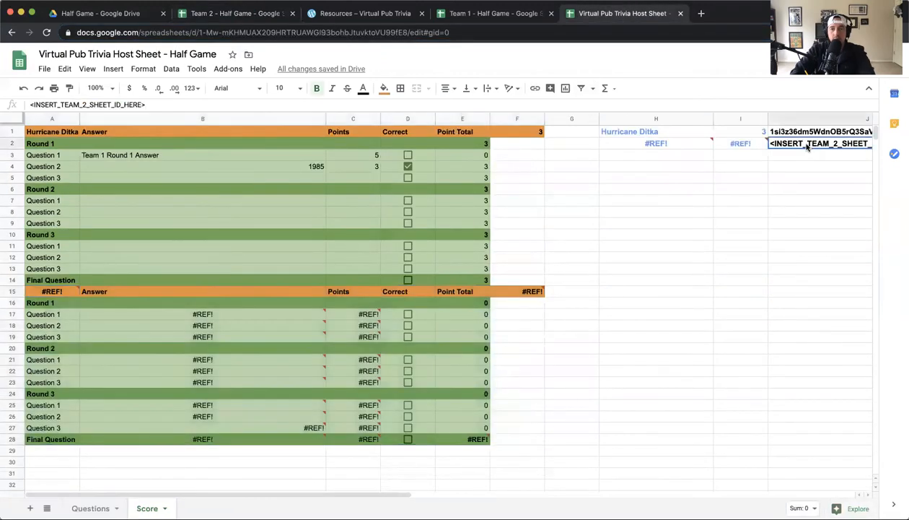
key(super+v)
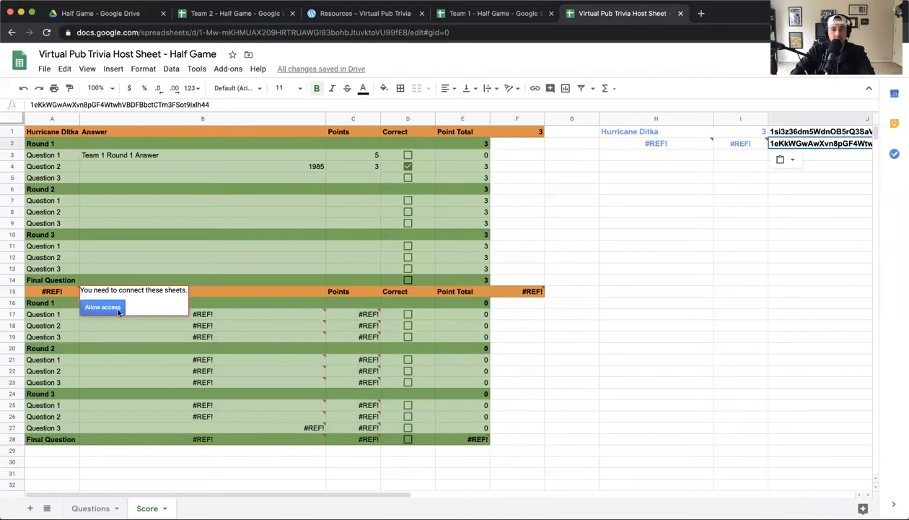
click(103, 307)
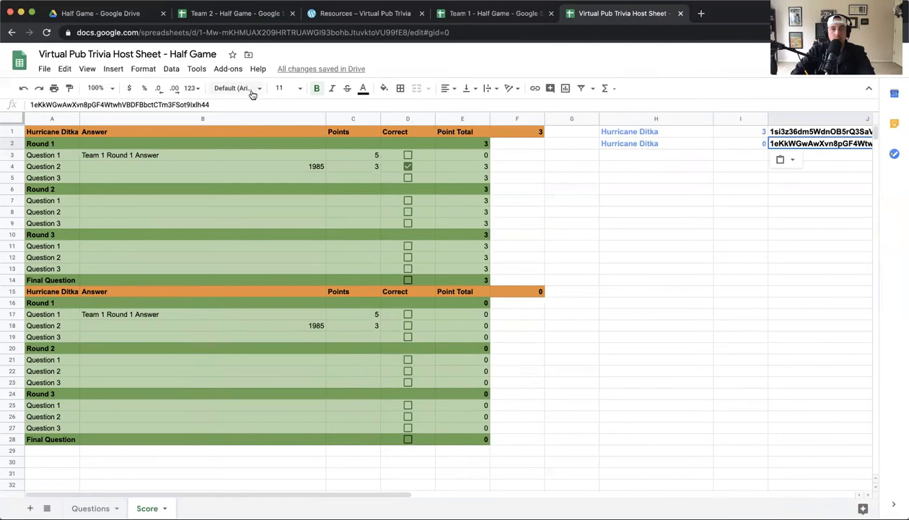
In the Team 2 - Half Game spreadsheet, set the team name in E1 to Joey Triviani
click(226, 13)
click(290, 133)
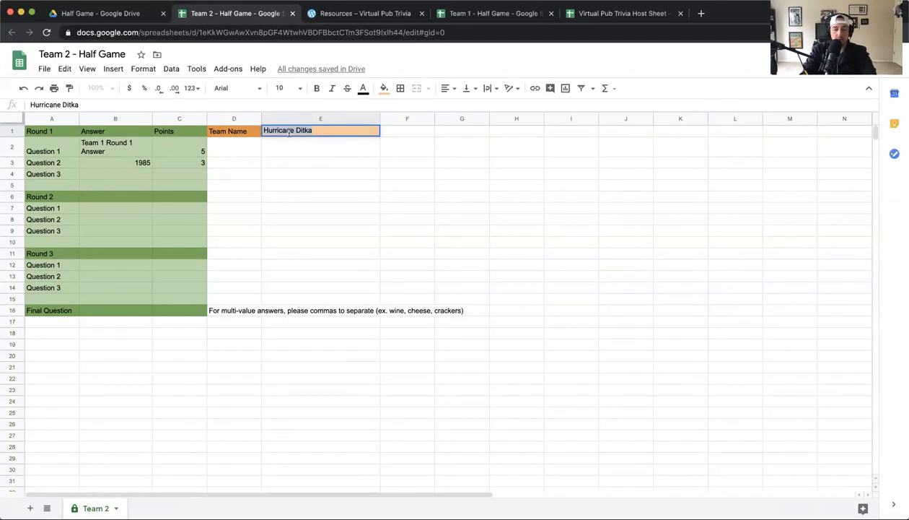
text(Joey )
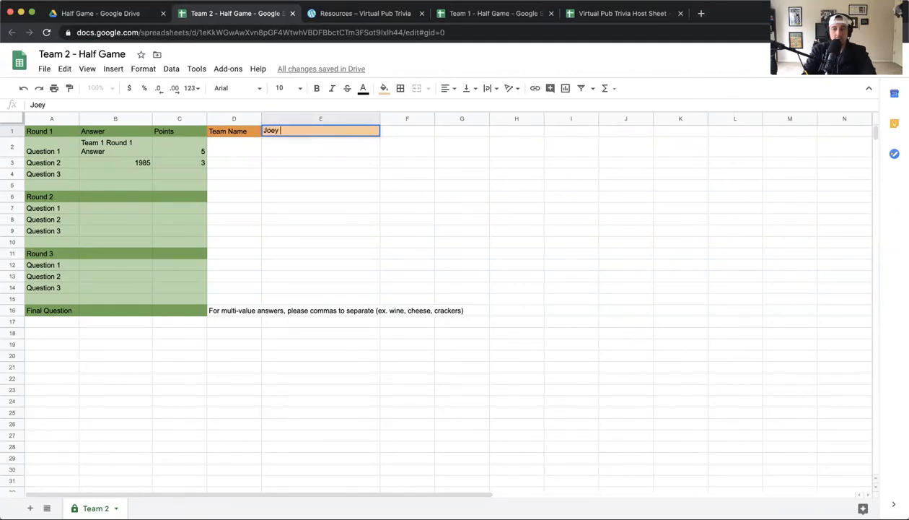
text(Triviani)
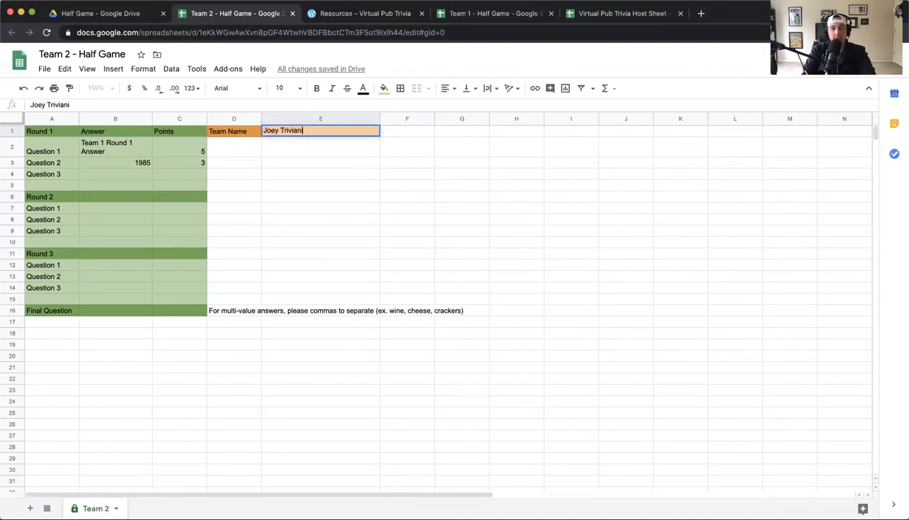
key(Return)
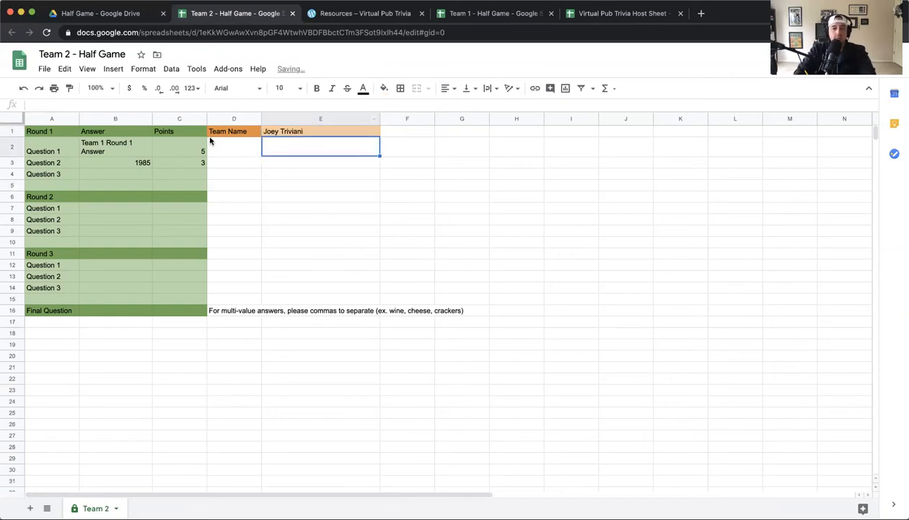
On the host's Score sheet, try the Correct checkboxes for Team 2's Round 1 Questions 1 and 2, leaving both unchecked
click(614, 13)
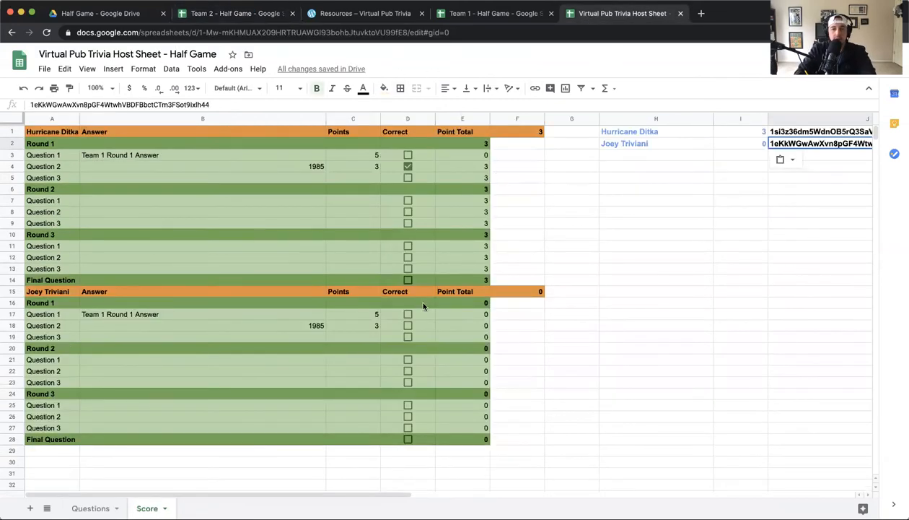
click(408, 326)
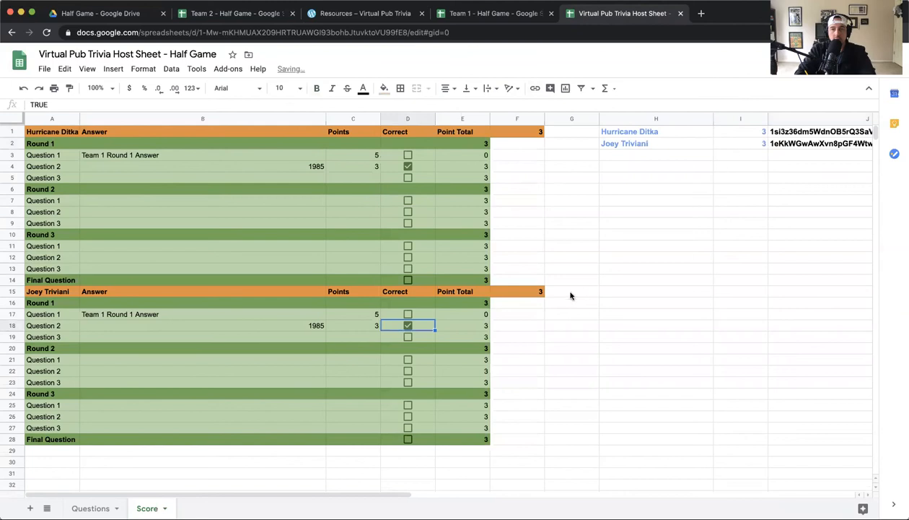
click(409, 315)
click(408, 326)
click(407, 314)
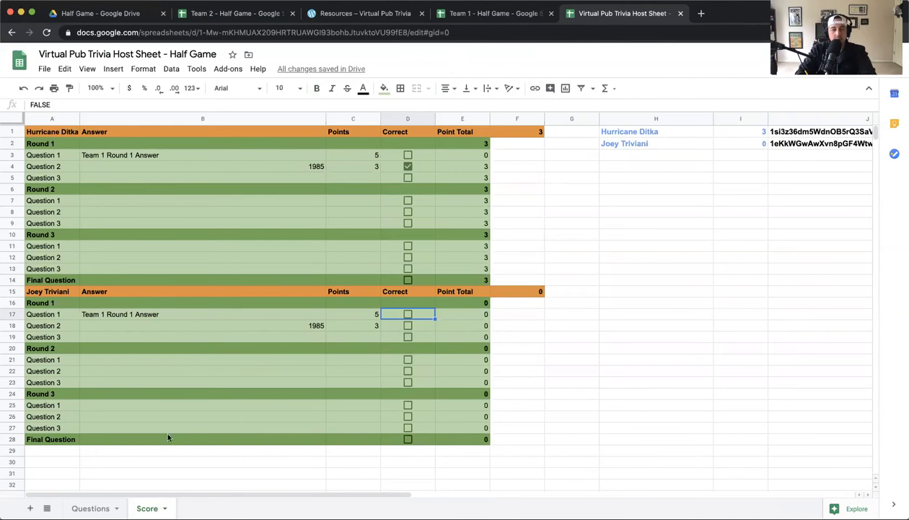
Copy the Team 2 block A15:F28 on the Score sheet and paste it starting at A29 as a third team's block
click(70, 450)
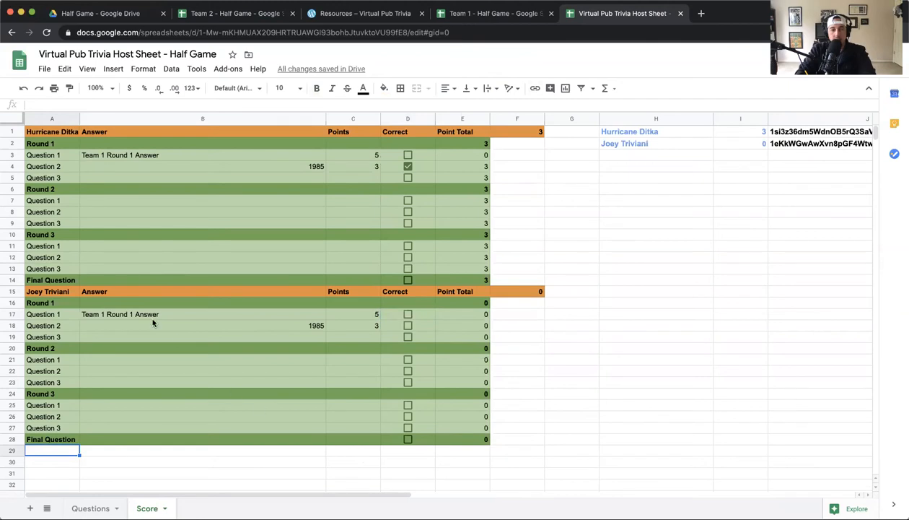
click(60, 295)
key(shift+Right)
key(shift+Right)
key(shift+Right)
key(shift+Right)
key(shift+Right)
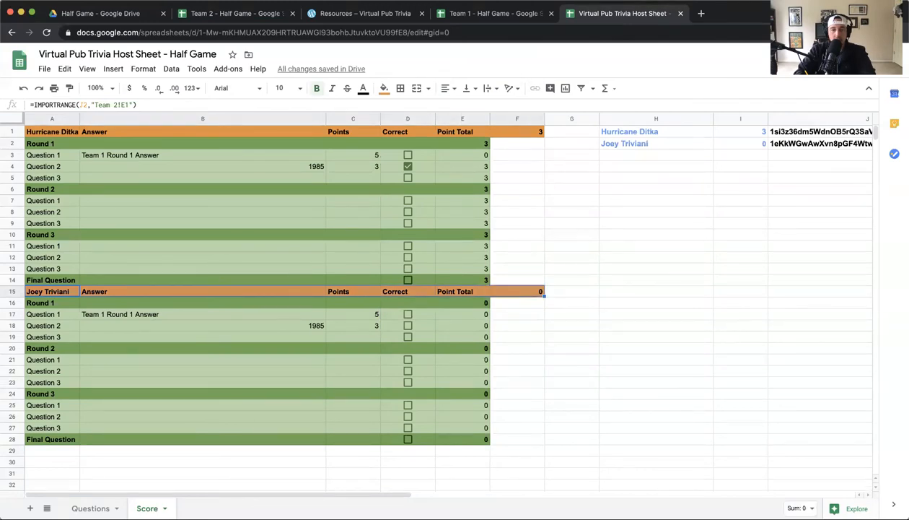
key(shift+Down)
key(shift+Down)
key(shift+Down)
key(shift+Down)
key(shift+Down)
key(shift+Down)
key(shift+Down)
key(shift+Down)
key(shift+Down)
key(shift+Down)
key(shift+Down)
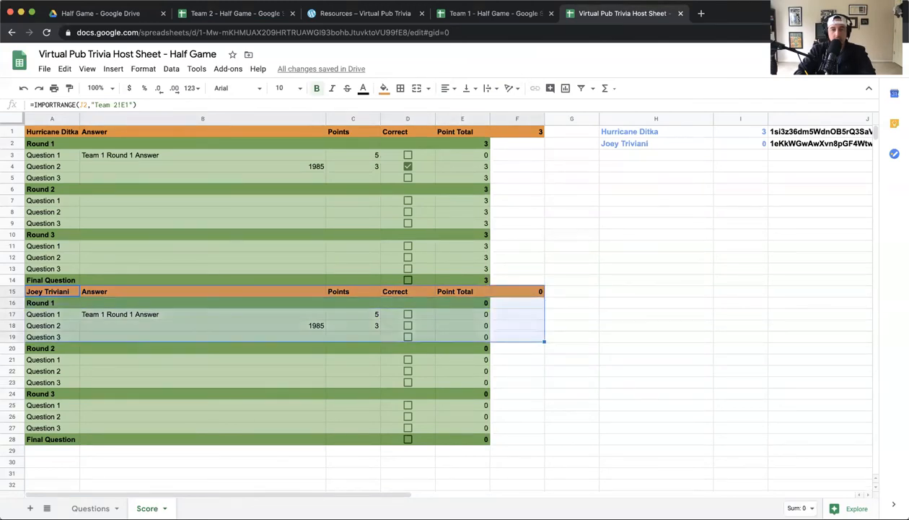
key(shift+Down)
key(shift+Down)
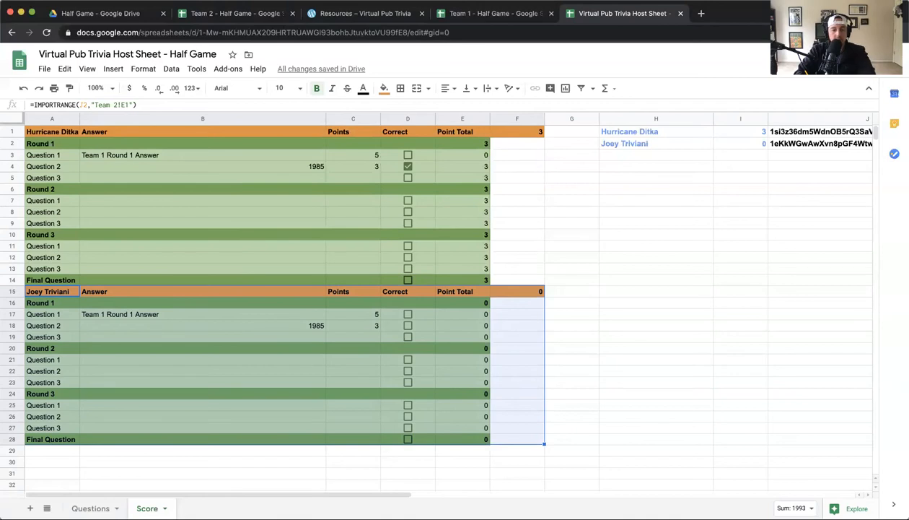
click(49, 450)
key(ctrl+v)
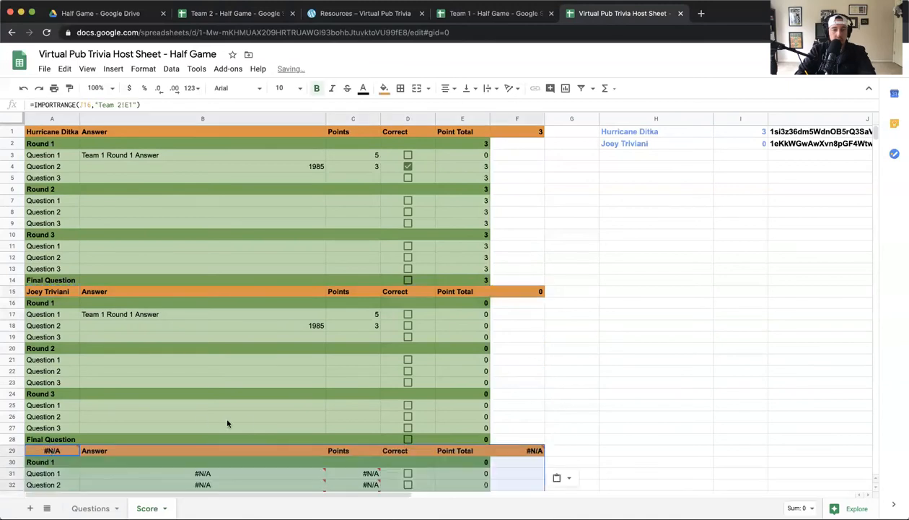
Compare the IMPORTRANGE formulas in the pasted third block with the Team 2 block's, checking which spreadsheet ID cell A15 refers to
scroll(245, 422, down, 3)
scroll(249, 423, down, 2)
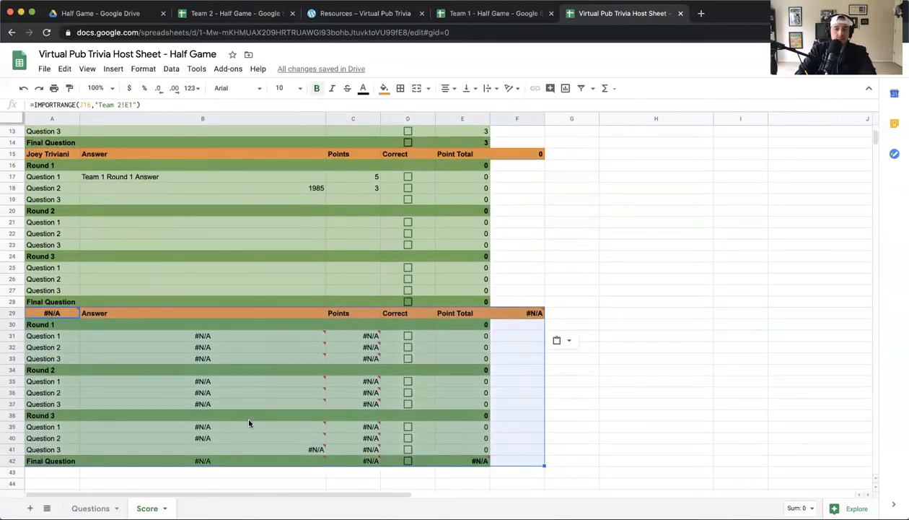
click(205, 339)
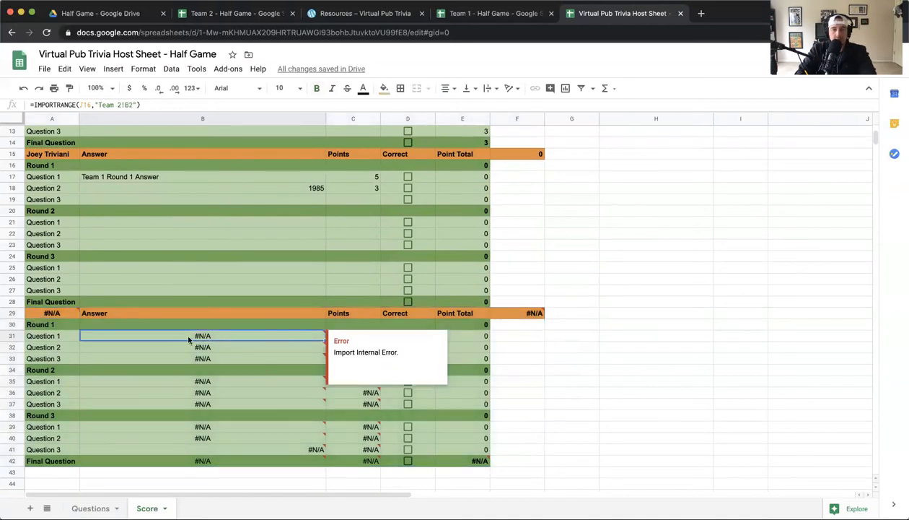
click(137, 175)
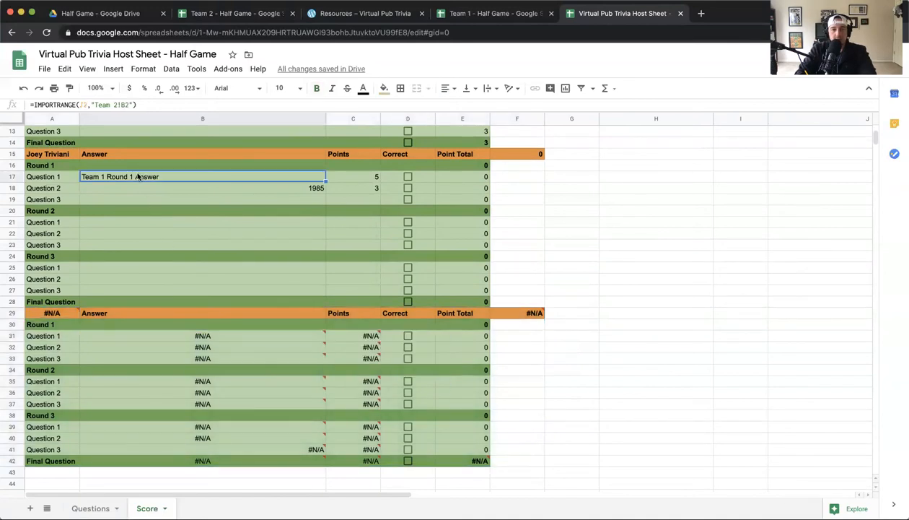
click(64, 313)
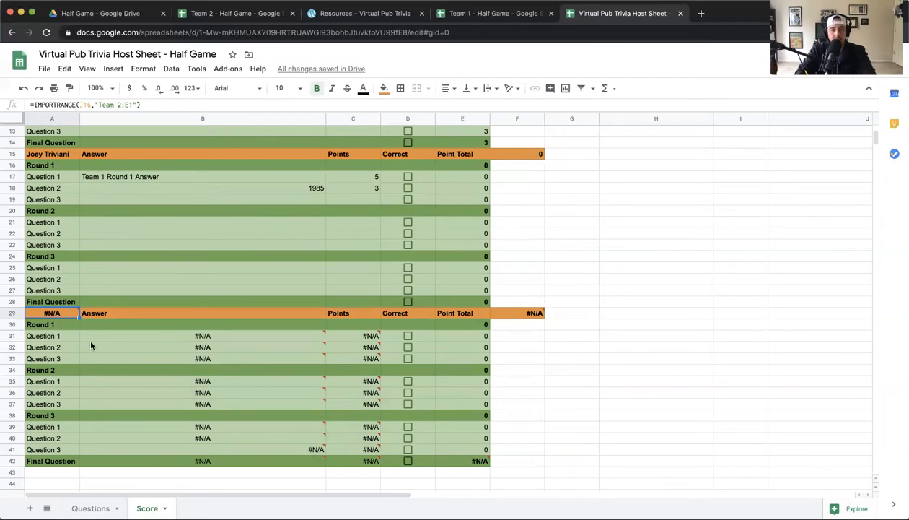
click(82, 510)
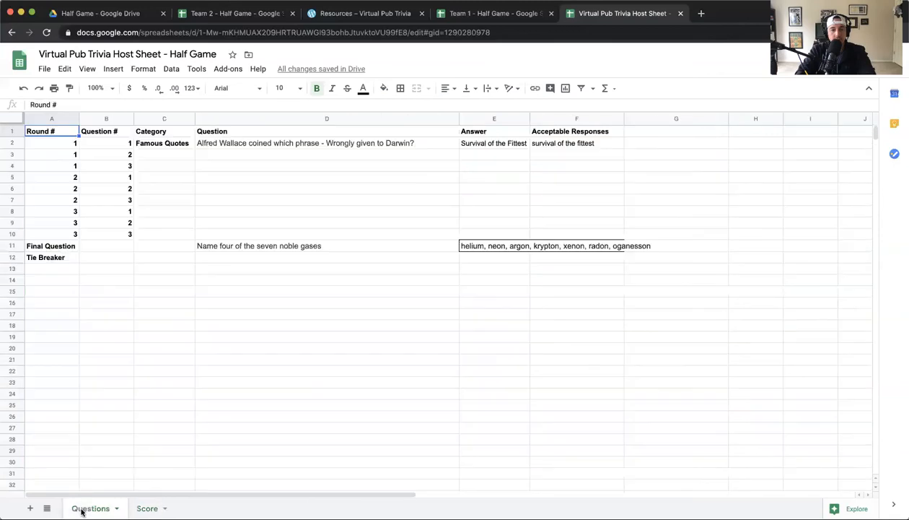
click(144, 509)
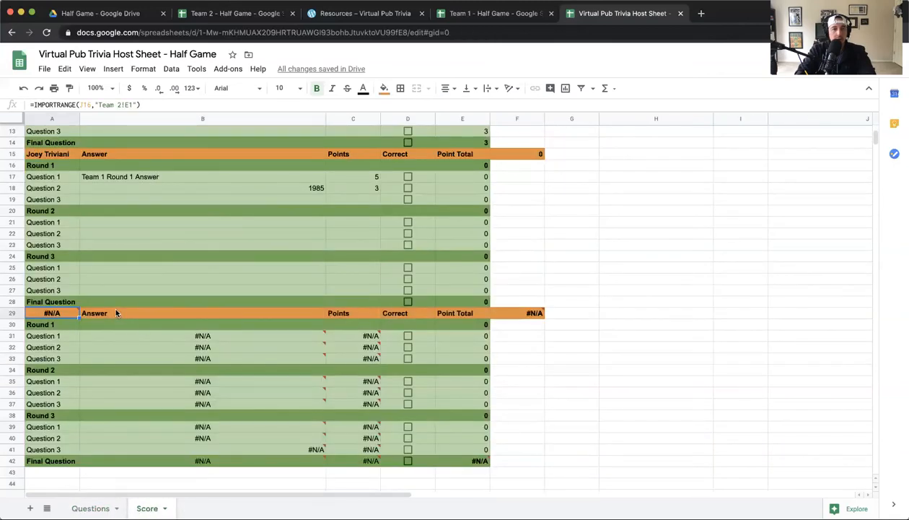
scroll(182, 270, up, 5)
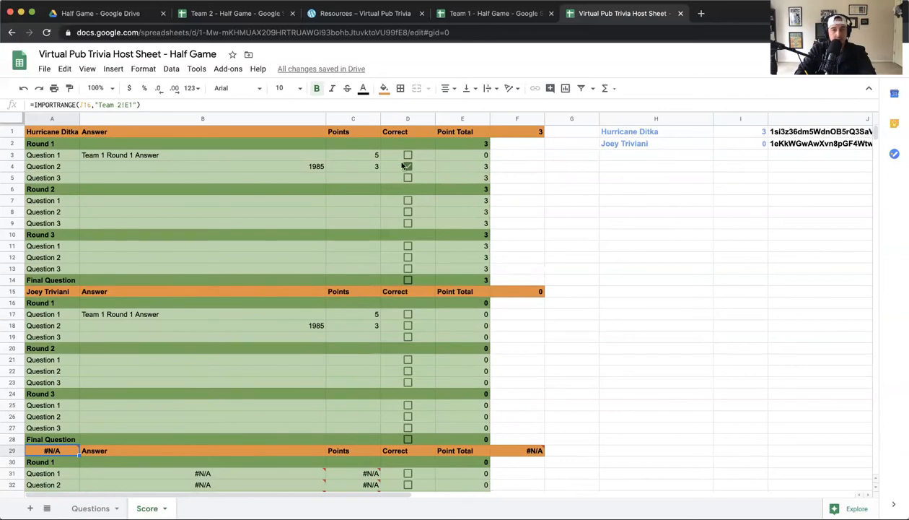
click(44, 292)
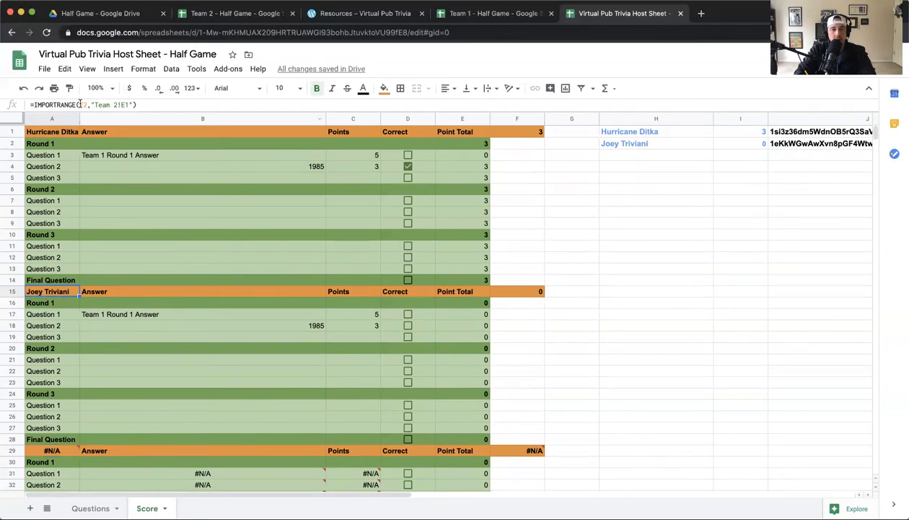
click(81, 106)
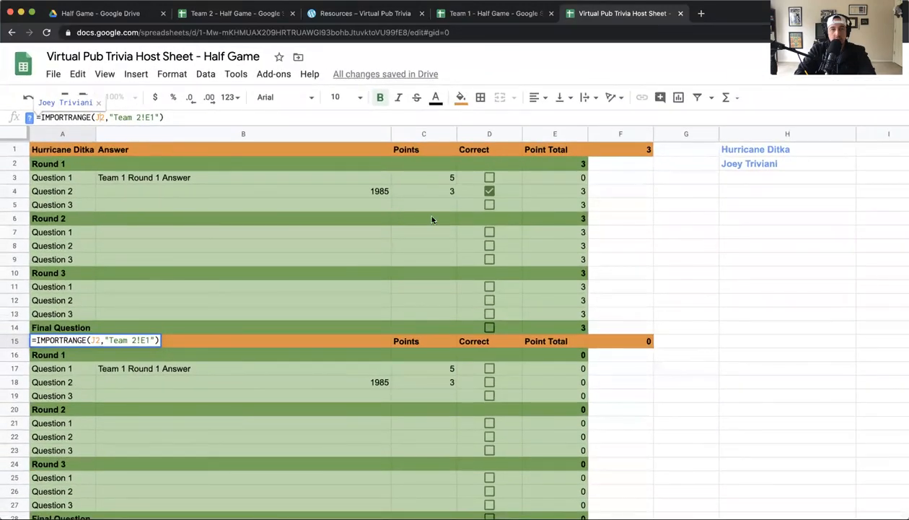
key(super+minus)
key(super+minus)
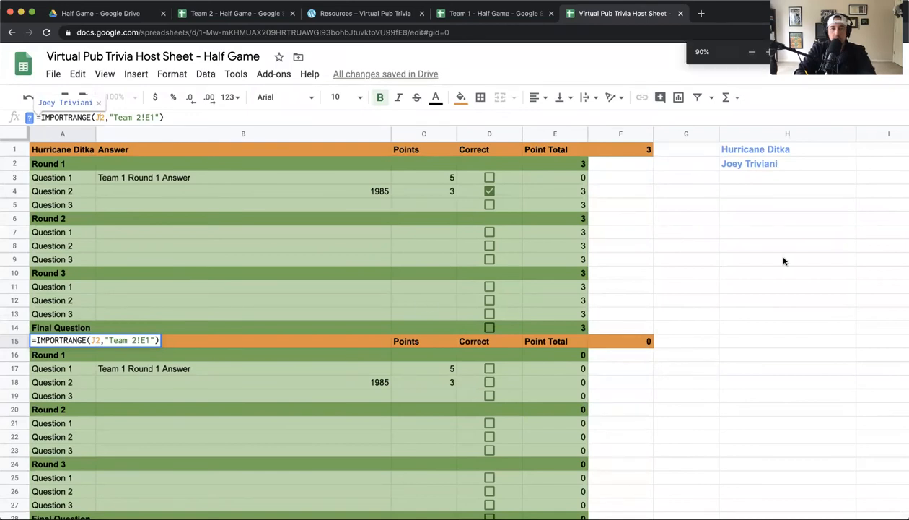
click(759, 140)
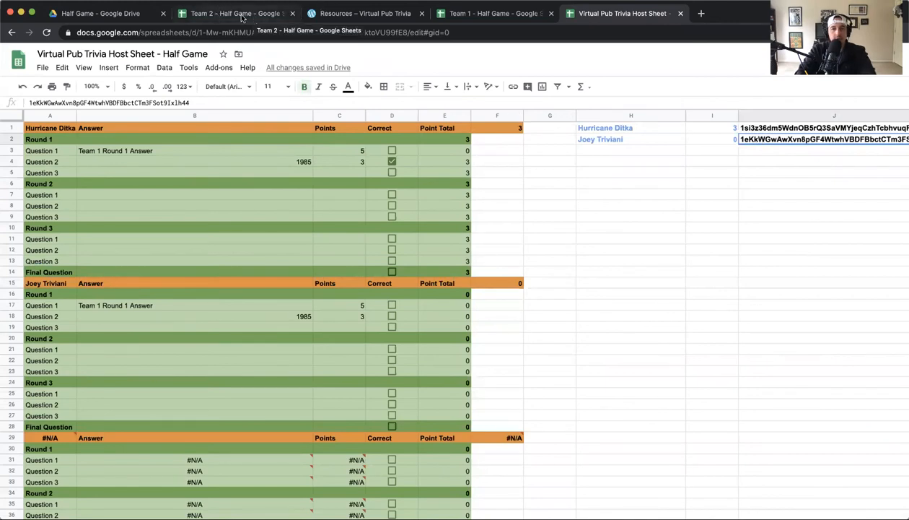
Duplicate the Team 2 - Half Game file in Drive's Half Game folder and open the copy
click(131, 15)
right_click(253, 175)
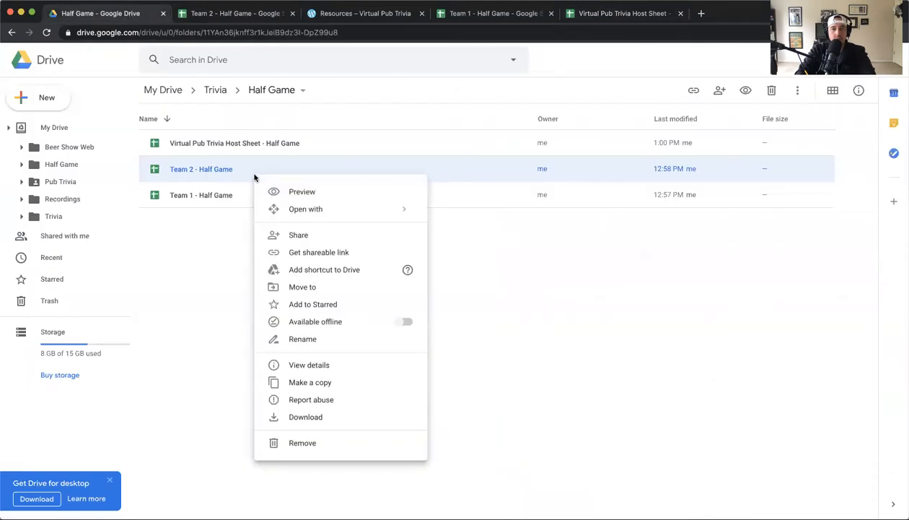
click(286, 380)
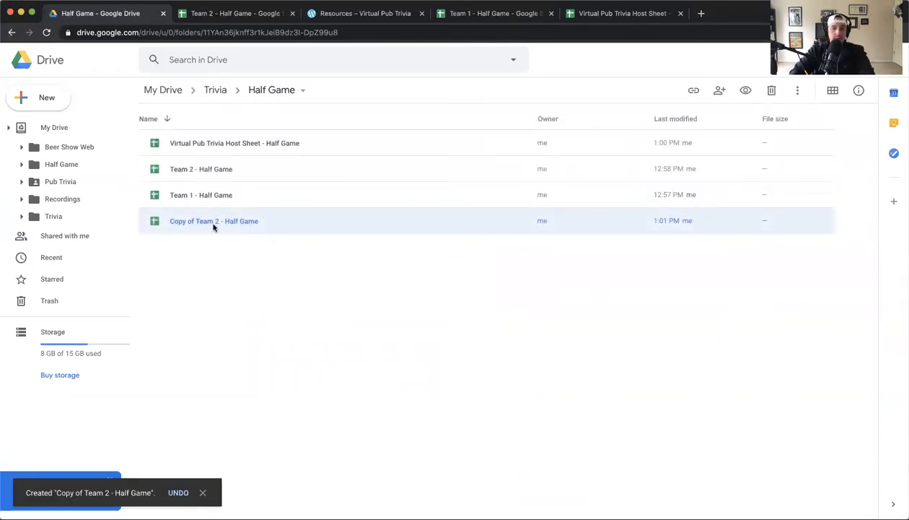
double_click(213, 222)
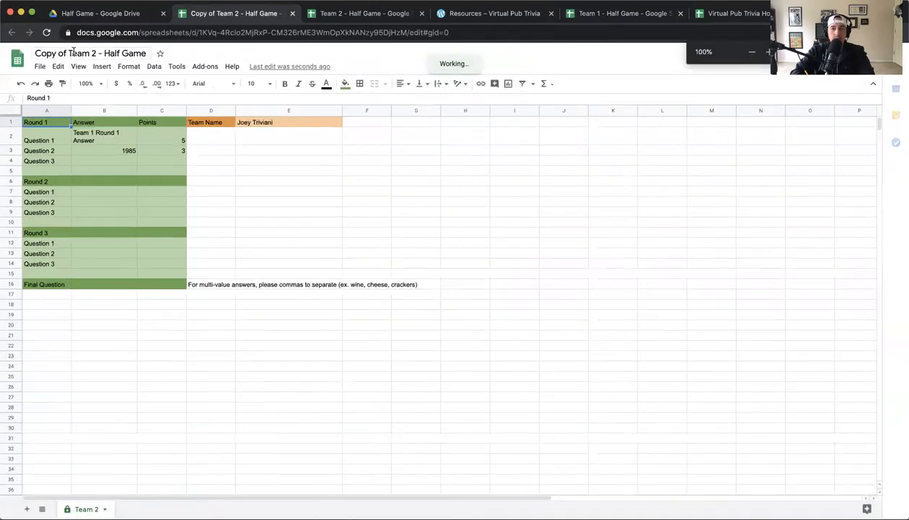
Remove "Copy of" from the duplicated spreadsheet's title and rename its sheet Team 3
click(65, 54)
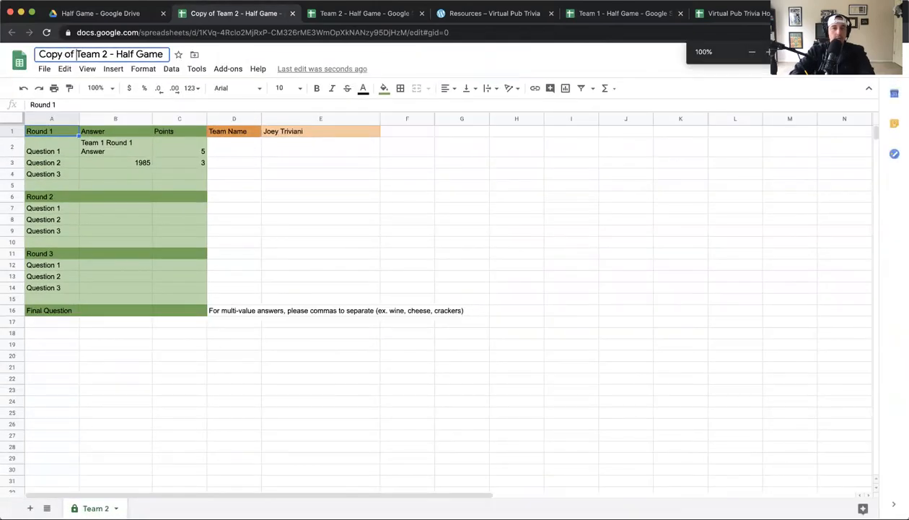
key(shift+super+Left)
key(BackSpace)
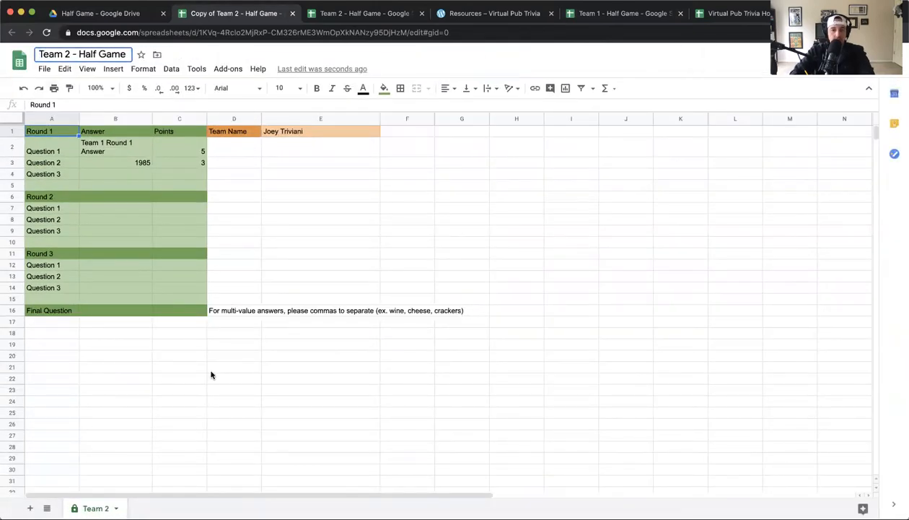
double_click(94, 508)
text(Team 3)
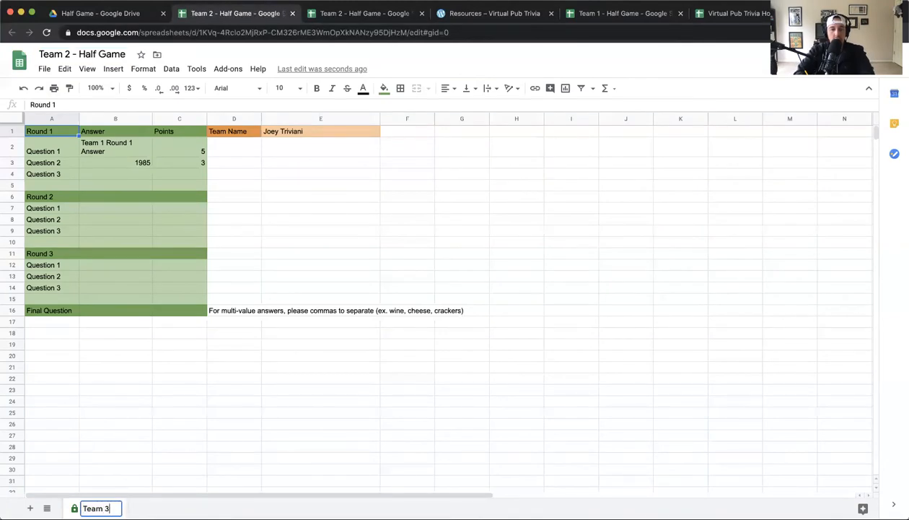
key(Return)
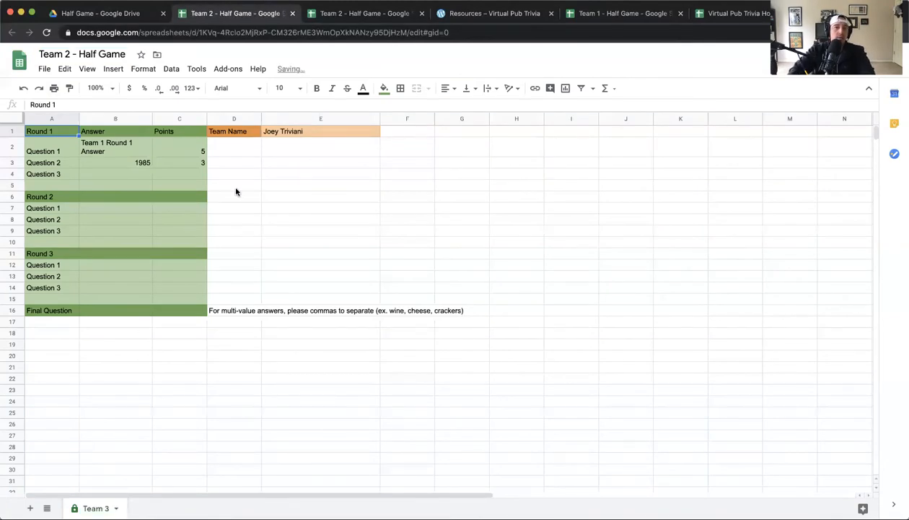
Copy the spreadsheet ID from the web address of the duplicated file containing the Team 3 sheet
click(263, 32)
key(Right)
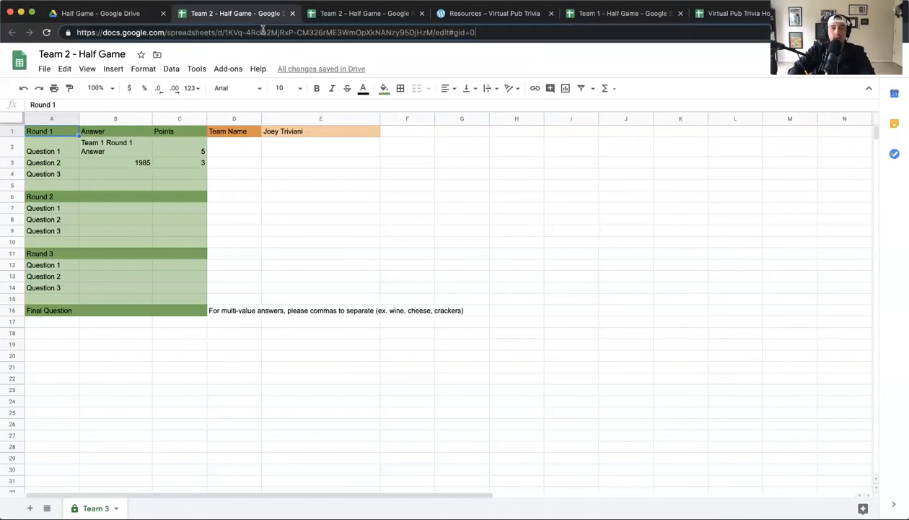
key(Left)
key(alt+shift+Left)
key(alt+shift+Left)
key(alt+shift+Left)
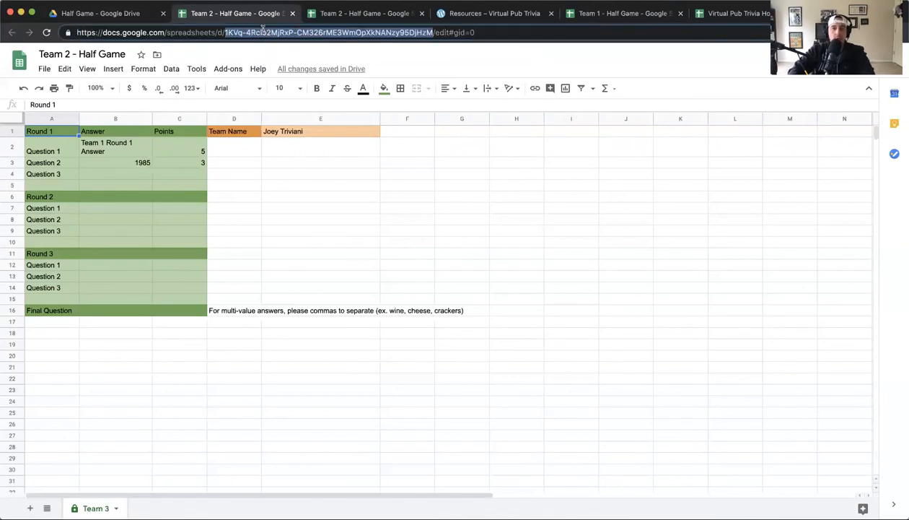
Switch to the Virtual Pub Trivia Host Sheet and paste the copied spreadsheet ID into cell J3 of the Score sheet
key(ctrl+Tab)
key(ctrl+Tab)
key(ctrl+Tab)
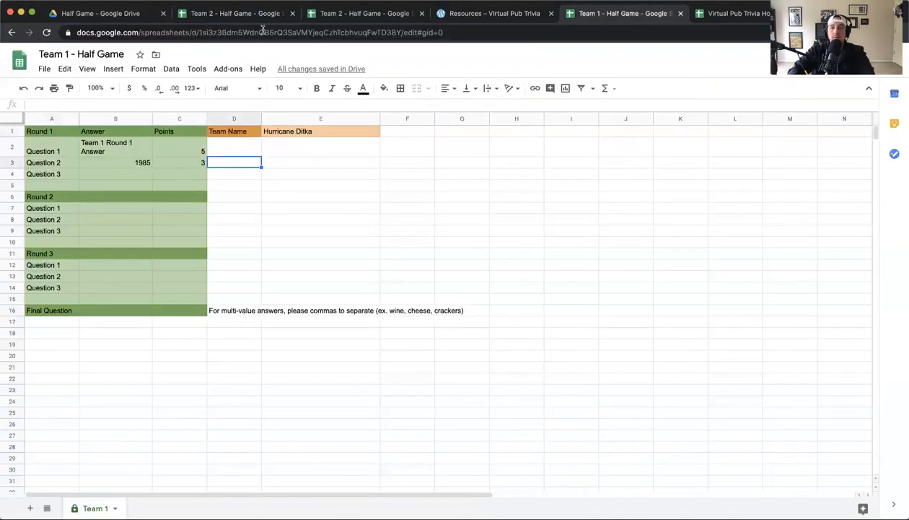
key(ctrl+Tab)
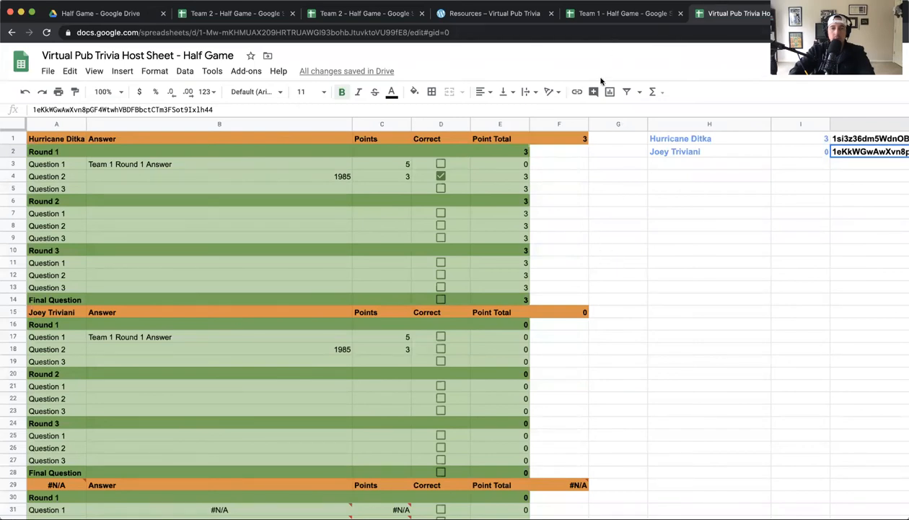
key(ctrl+minus)
click(701, 144)
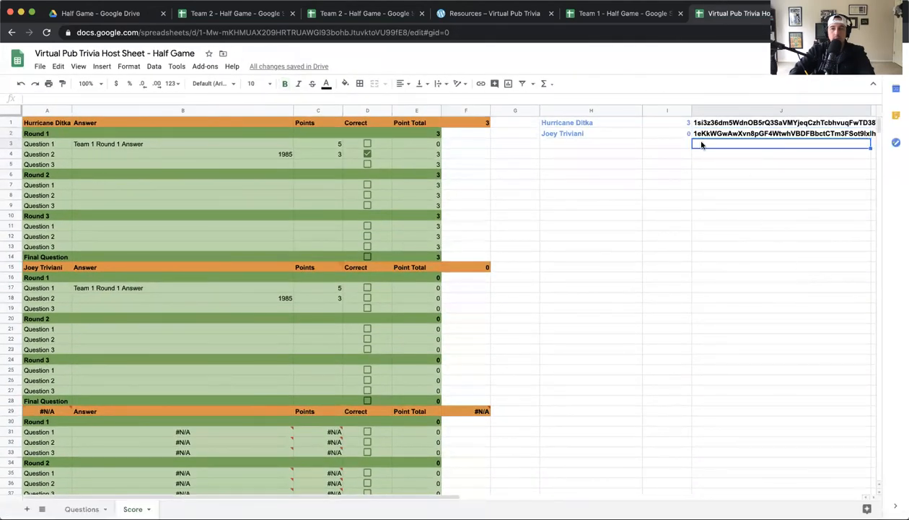
key(ctrl+v)
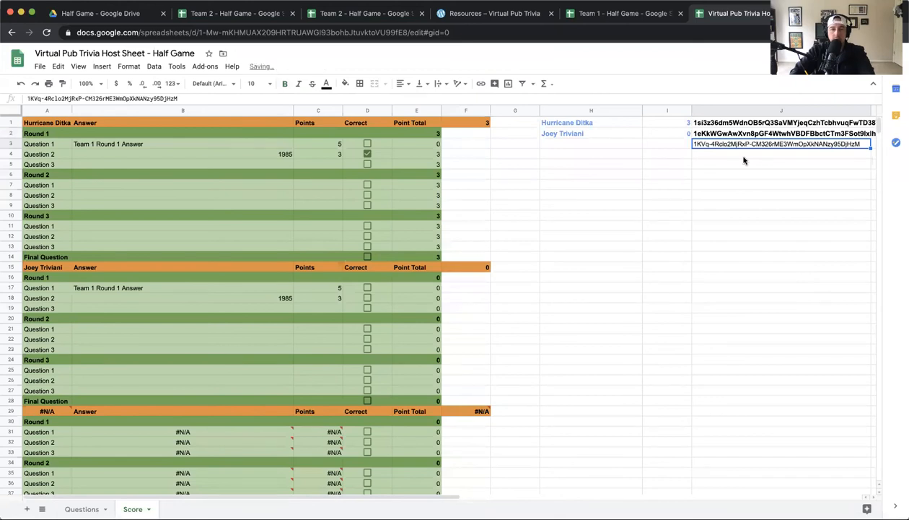
key(Return)
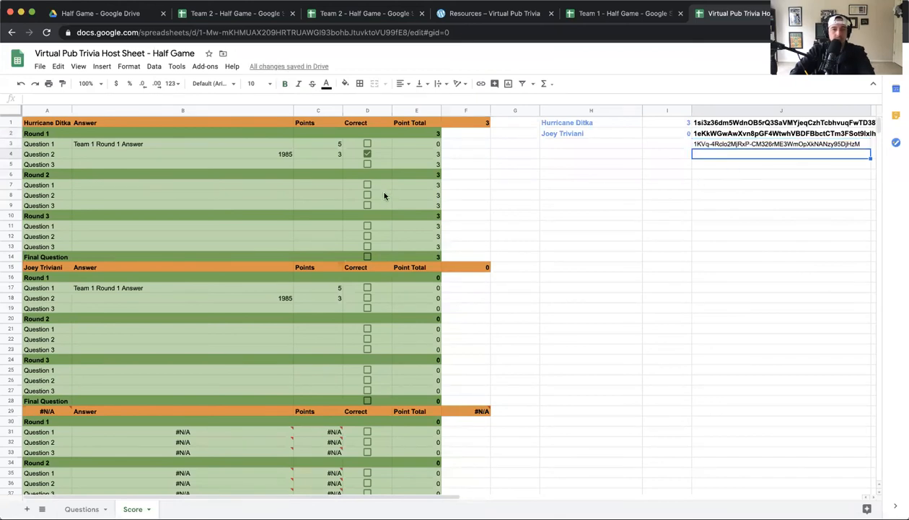
scroll(348, 236, down, 2)
scroll(349, 235, up, 2)
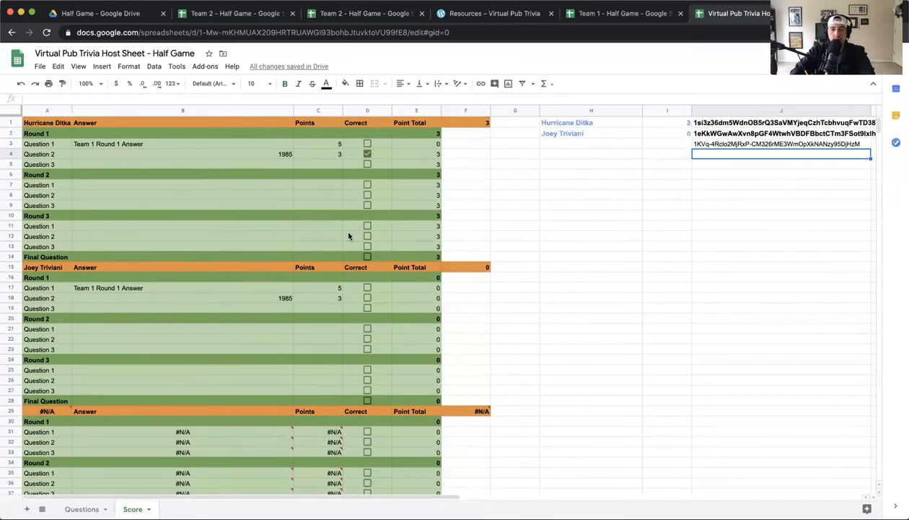
Change the IMPORTRANGE formula in A29 to take its spreadsheet ID from cell J3
click(703, 146)
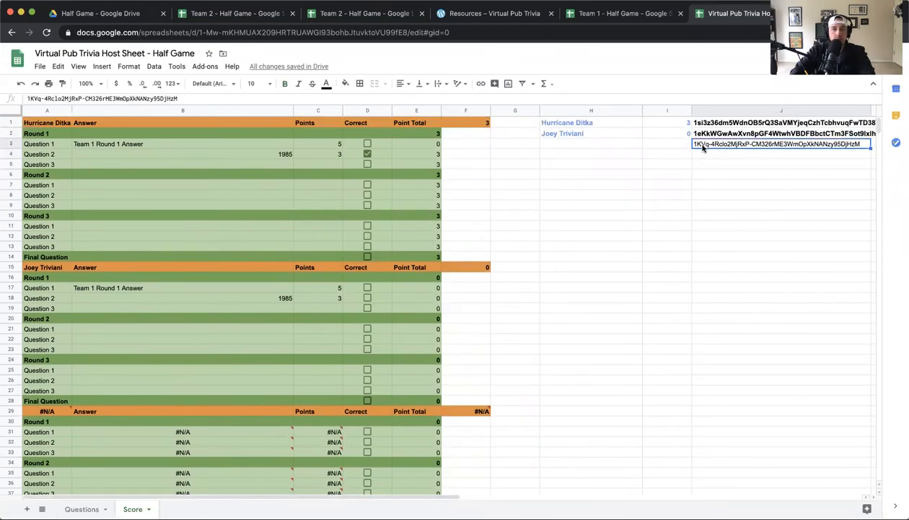
click(48, 410)
click(69, 99)
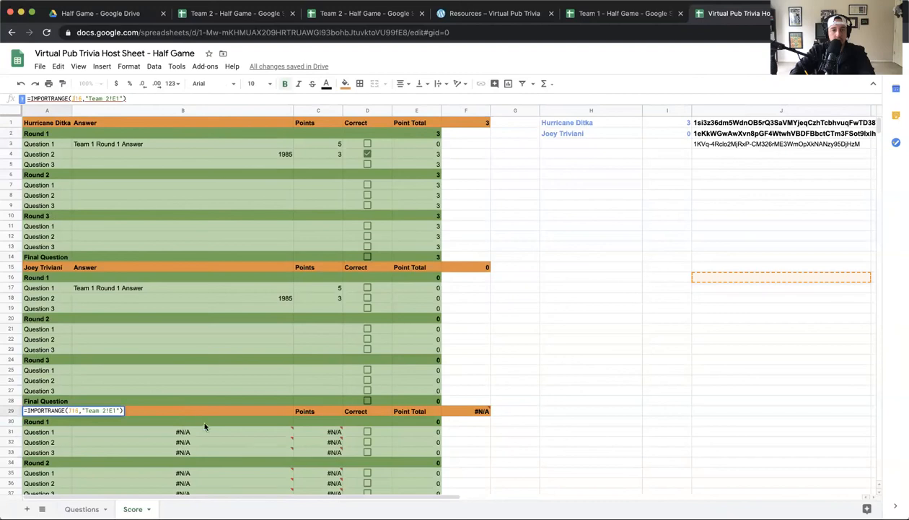
drag(81, 98, 75, 99)
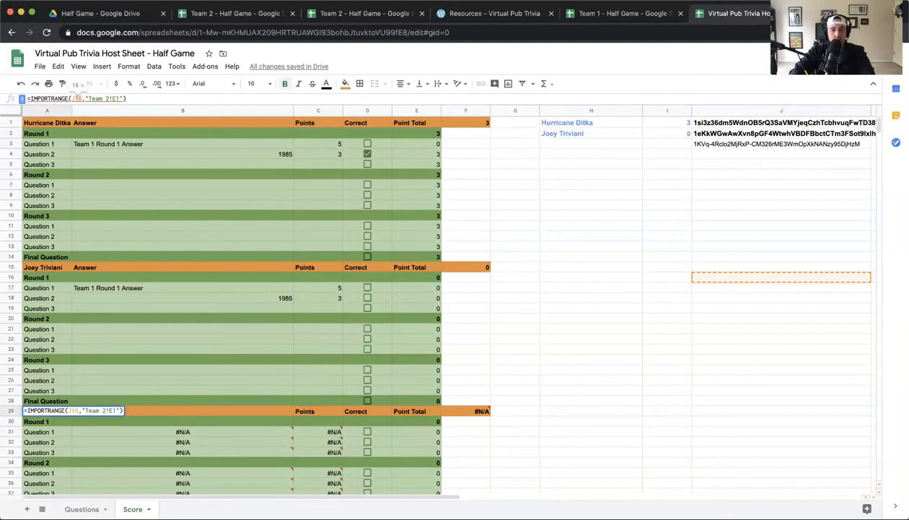
text(3)
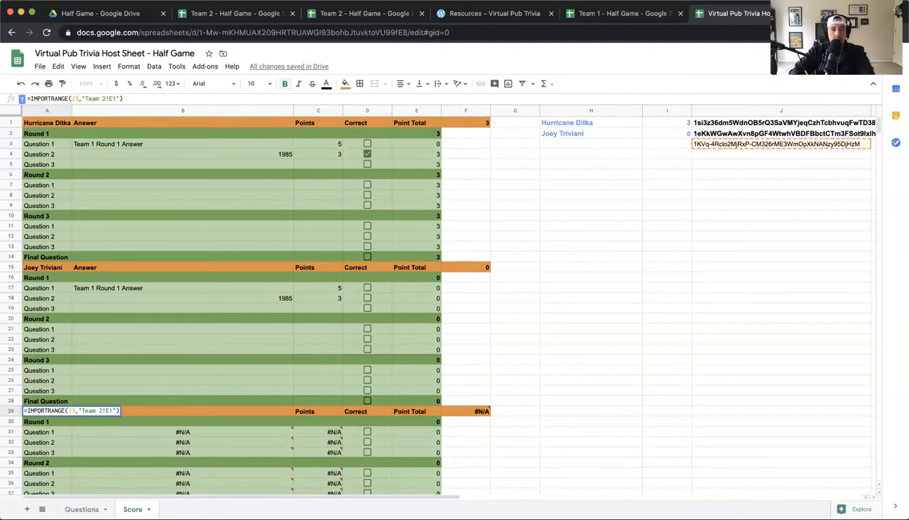
key(Return)
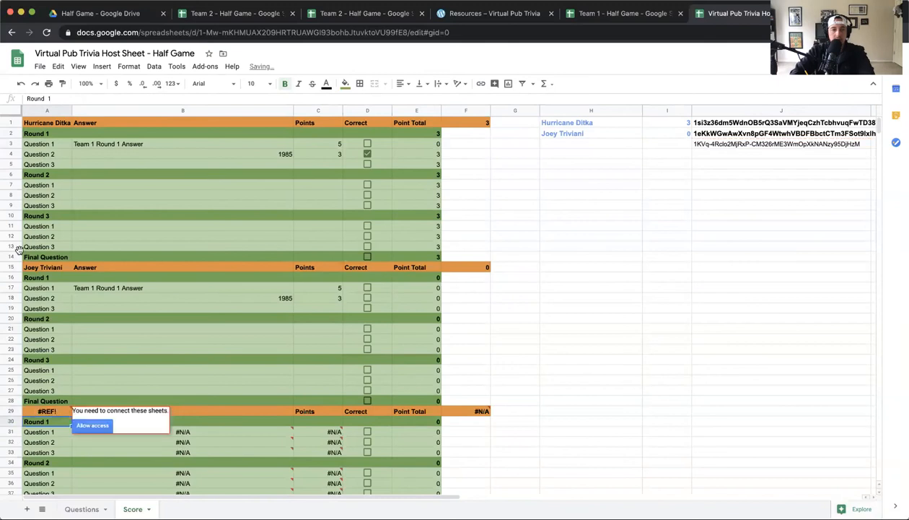
Check the error on A29 and change the sheet name in its IMPORTRANGE formula to Team 3
click(50, 415)
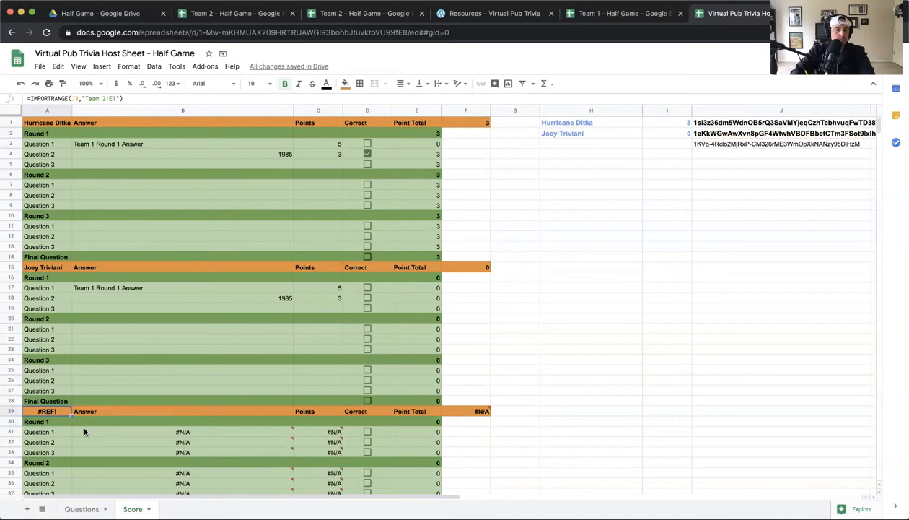
mouse_move(51, 410)
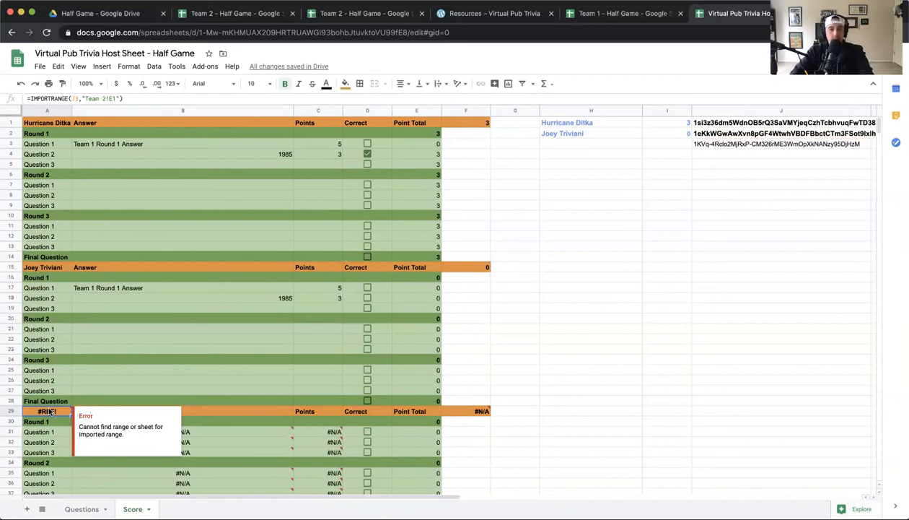
click(78, 100)
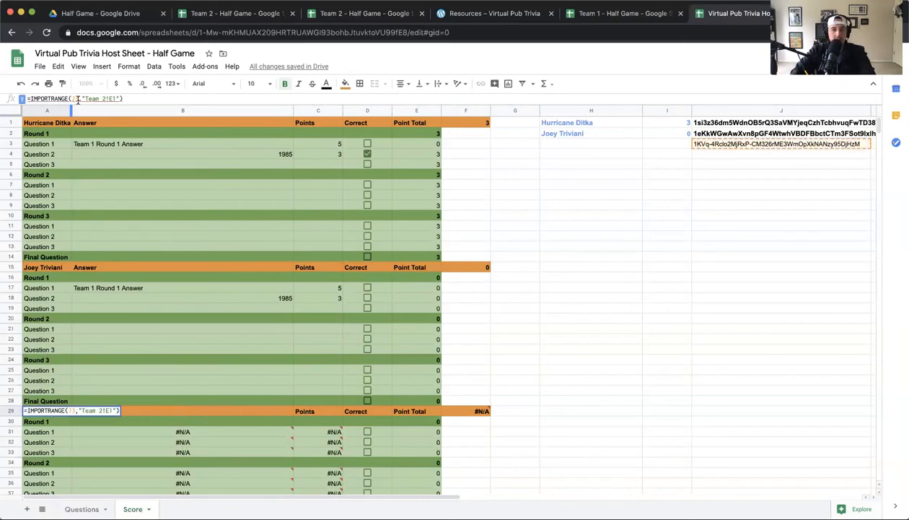
click(111, 98)
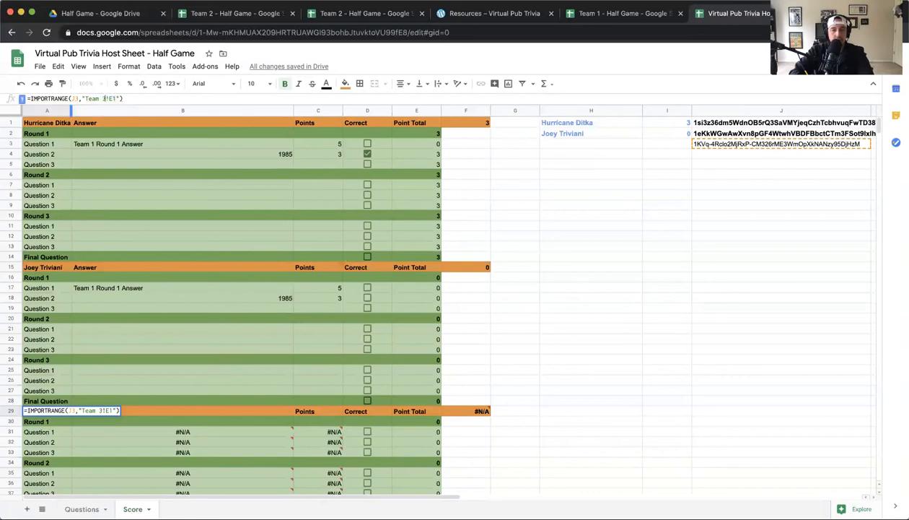
key(Return)
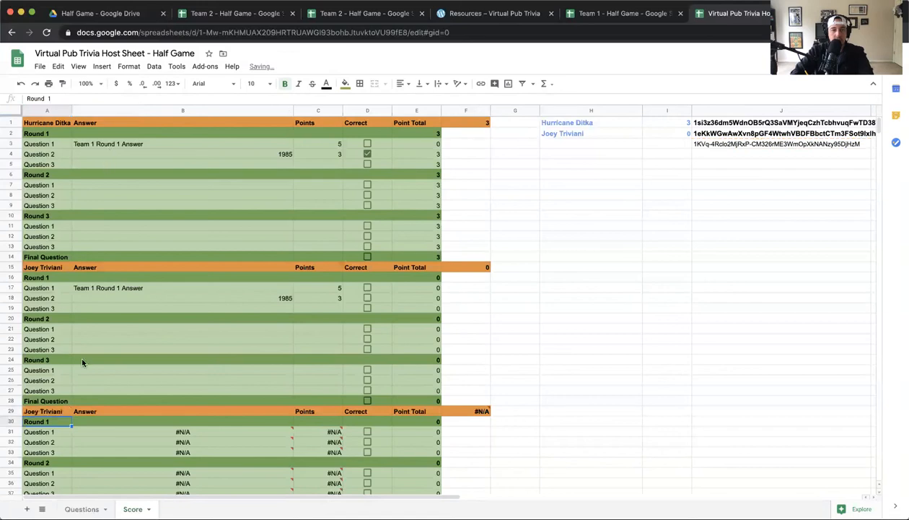
Replace every J16 with J3 in the third team's block A29:F42, searching within formulas as well
click(39, 412)
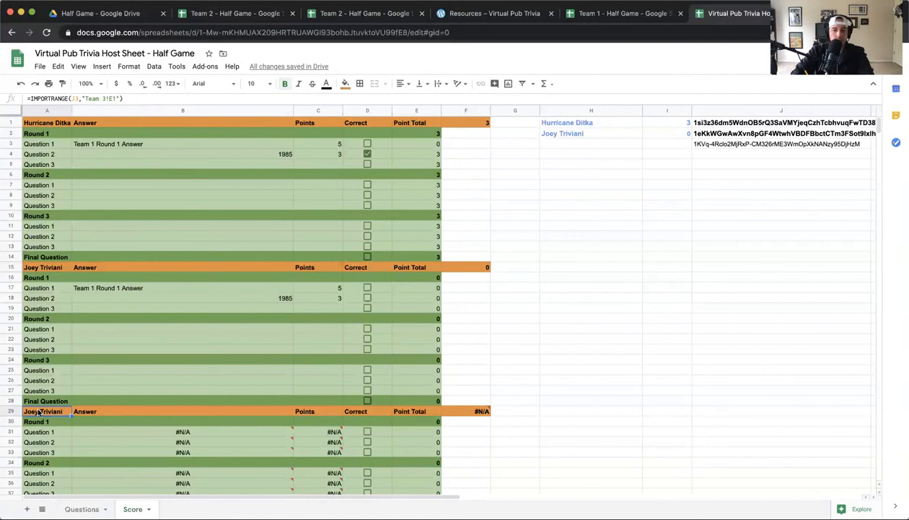
scroll(245, 370, down, 1)
scroll(252, 372, down, 5)
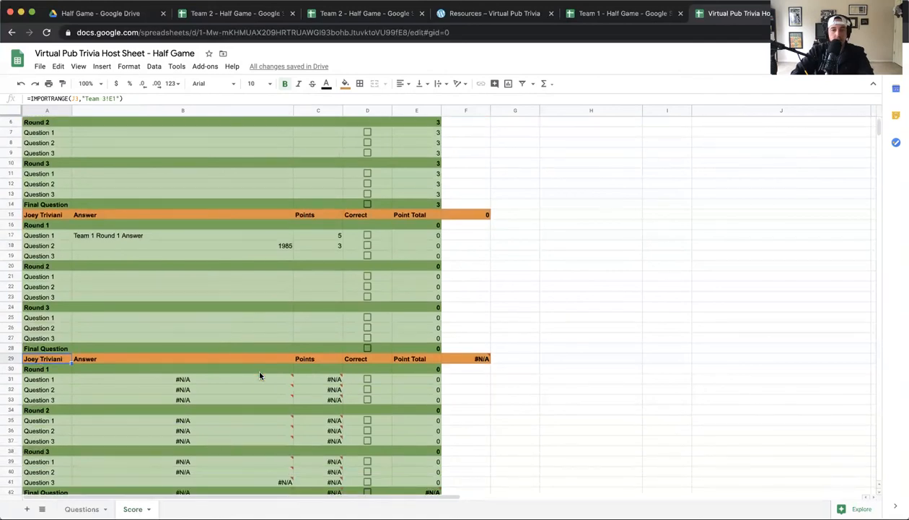
shift+click(448, 415)
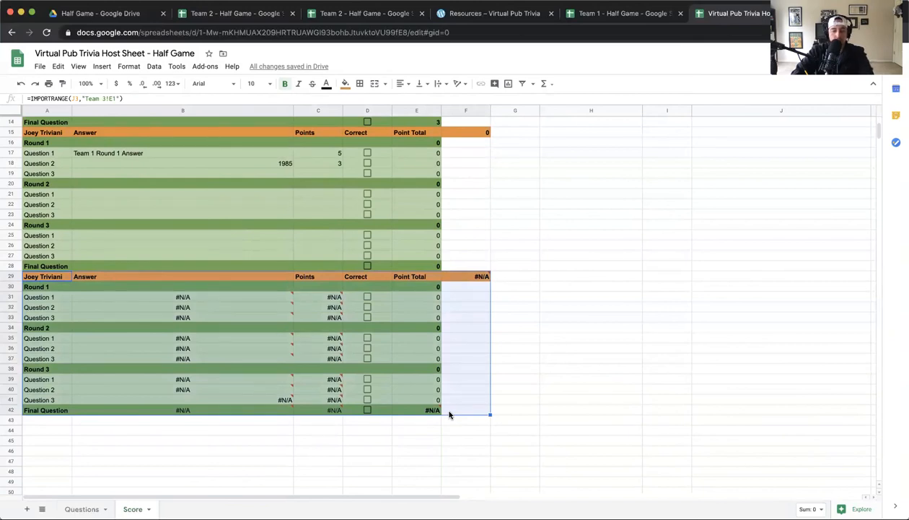
key(super+f)
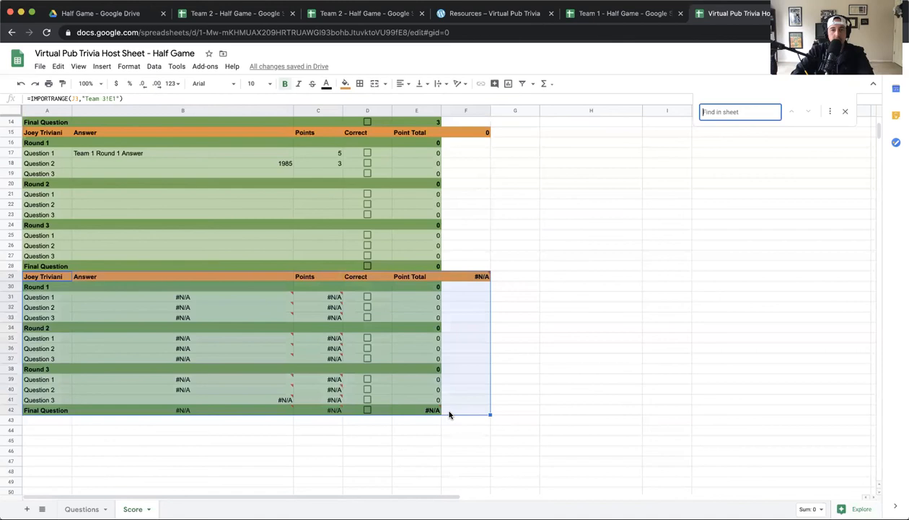
click(830, 114)
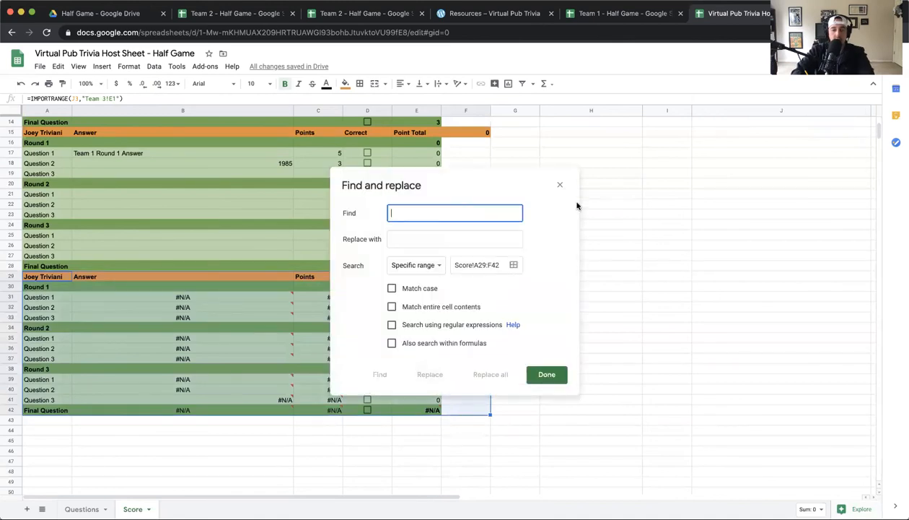
text(J16)
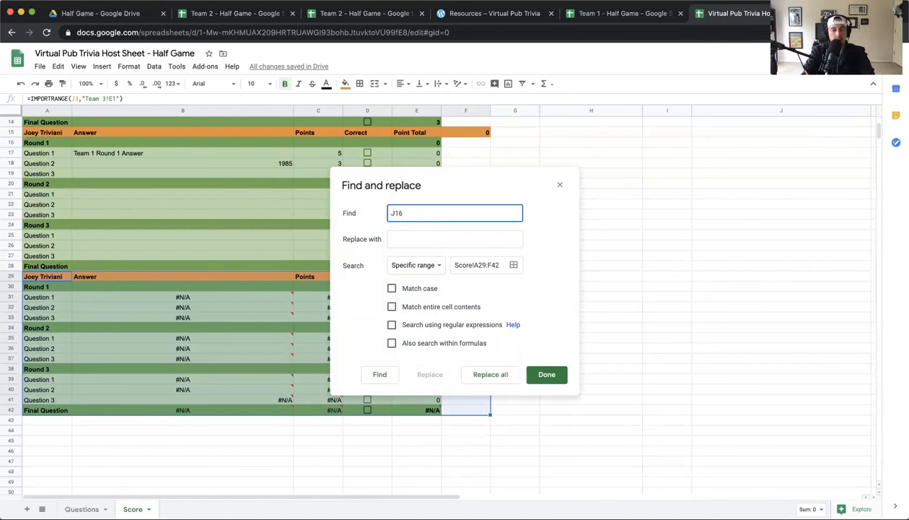
key(Tab)
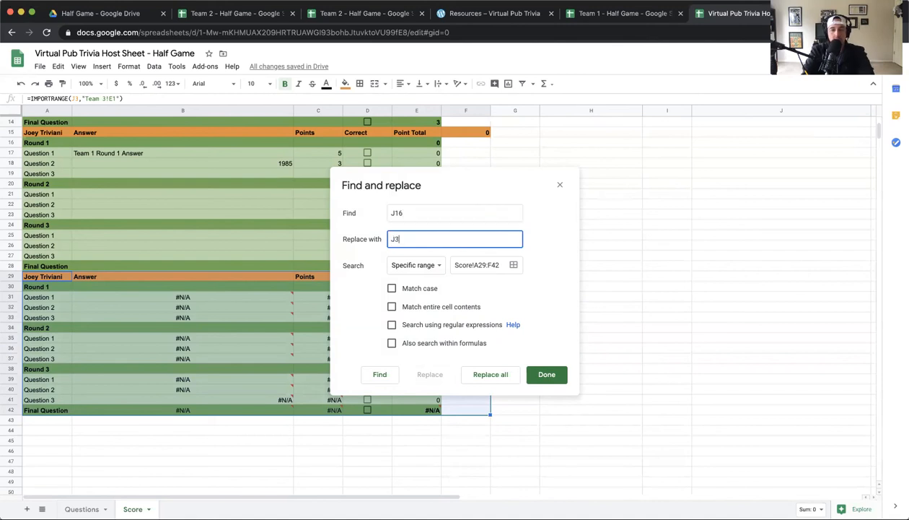
click(392, 342)
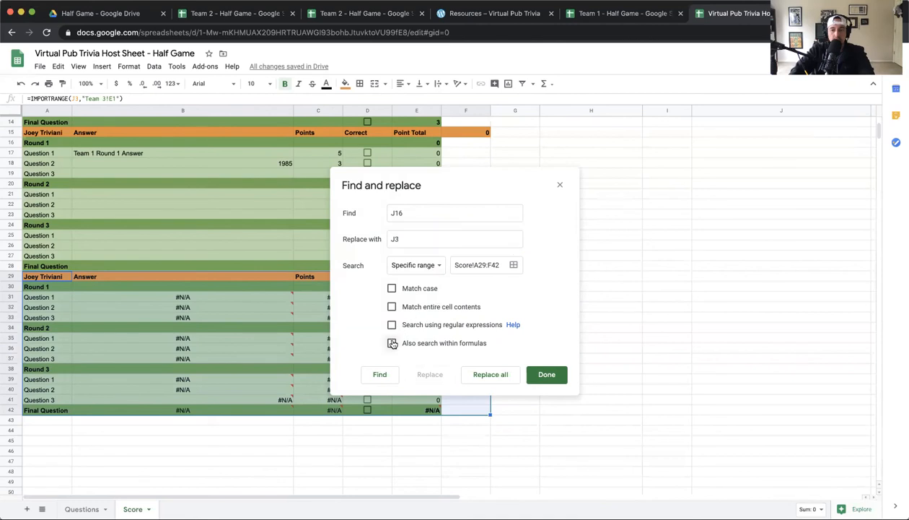
click(503, 377)
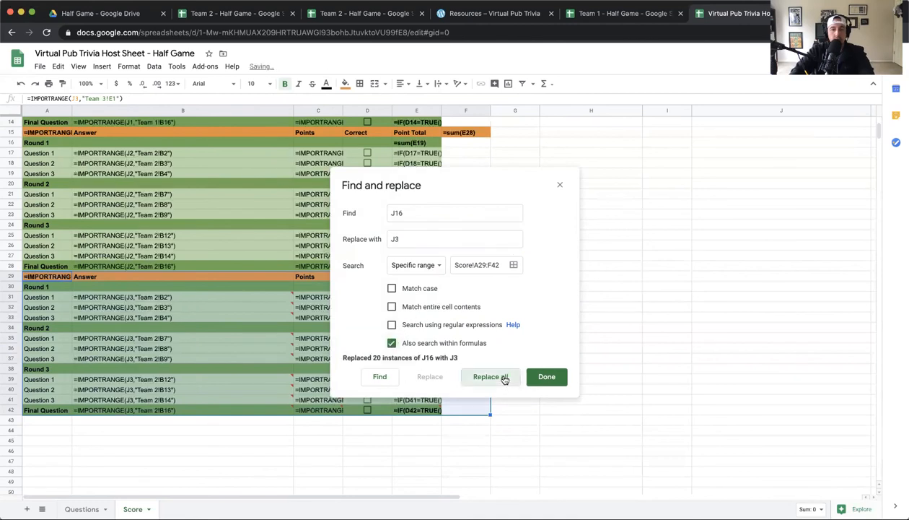
click(539, 377)
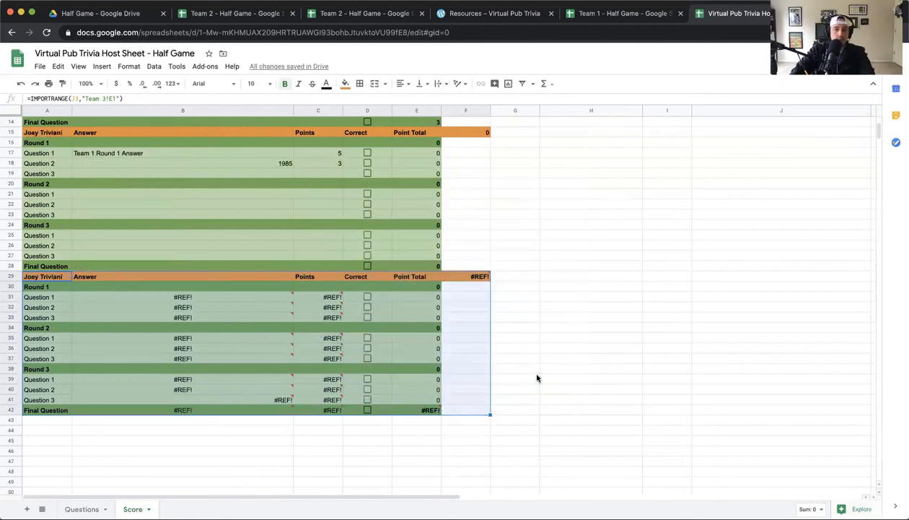
click(252, 300)
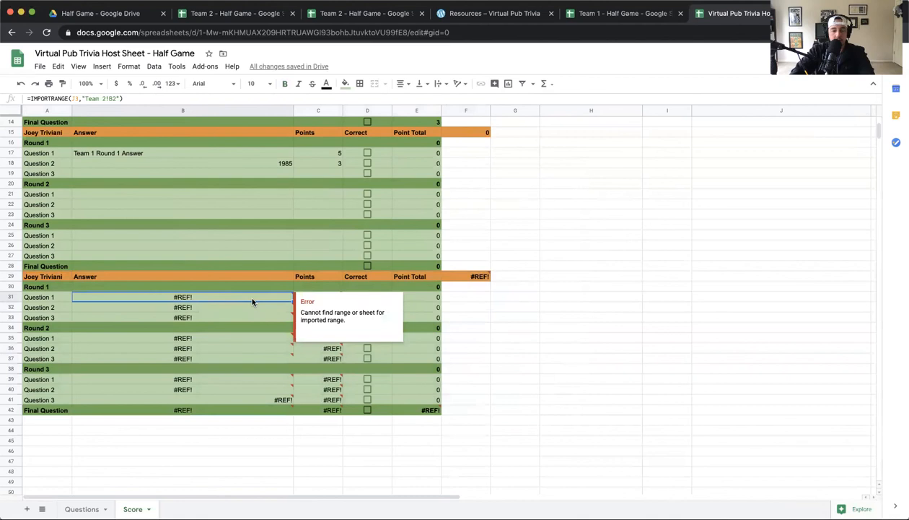
key(super+f)
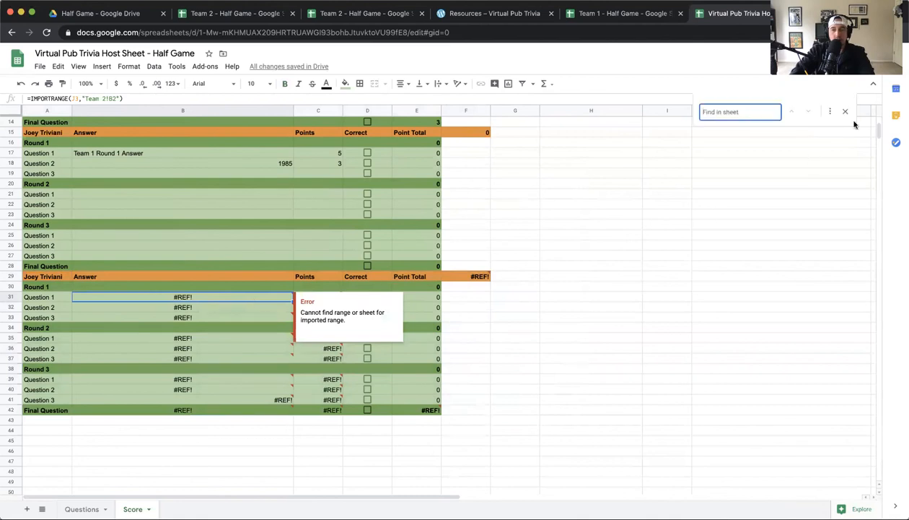
click(829, 112)
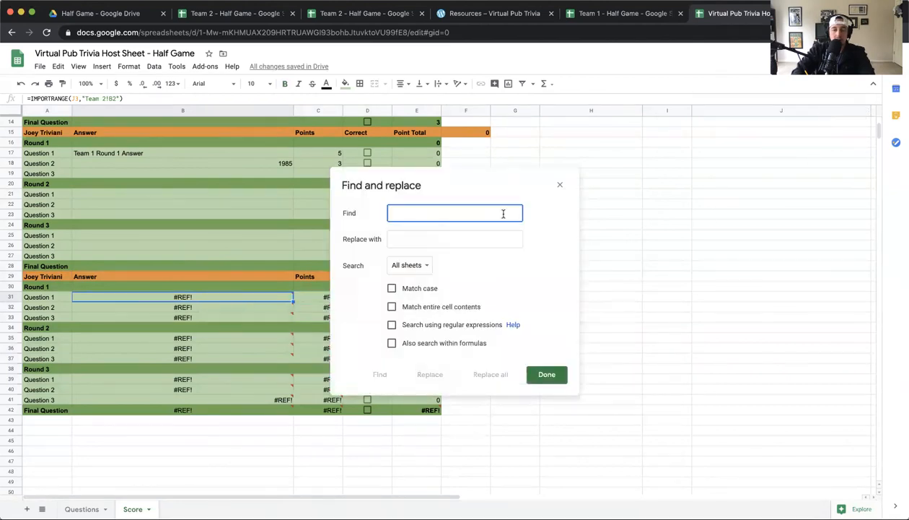
text(T)
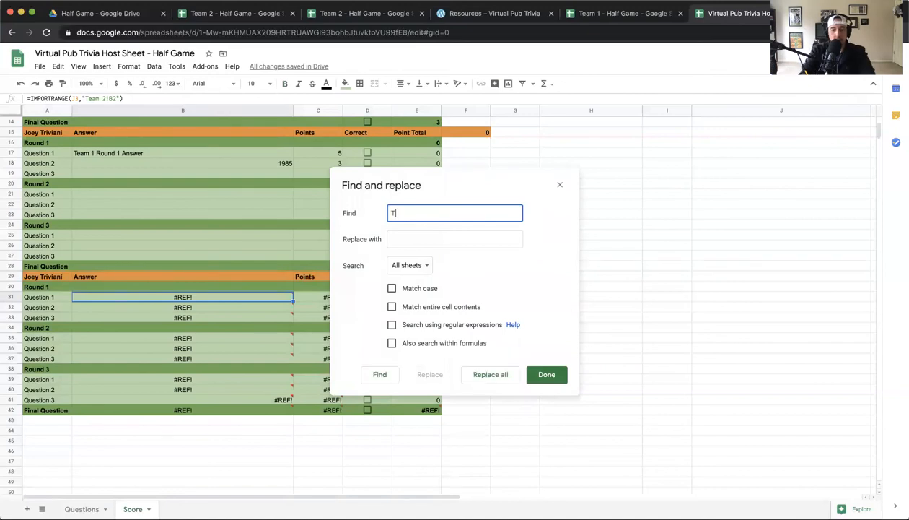
text(eam 2)
key(Tab)
text(Team 3)
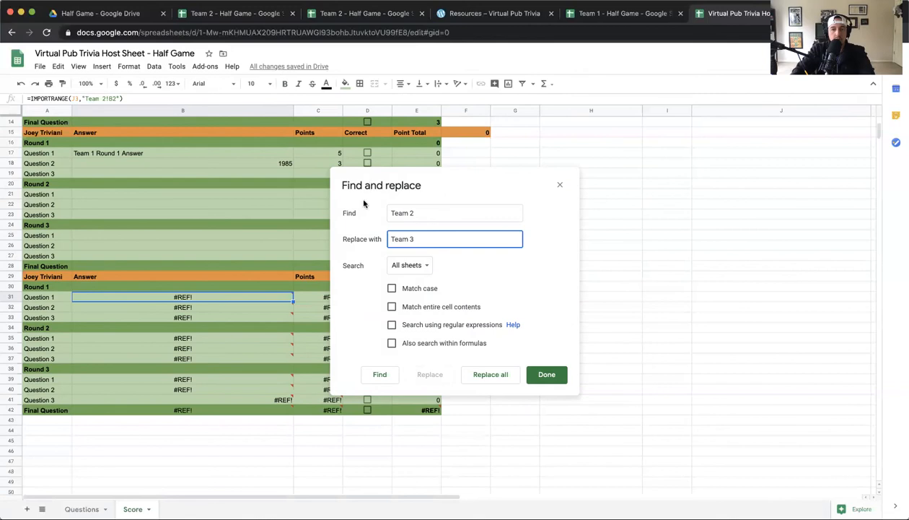
click(413, 338)
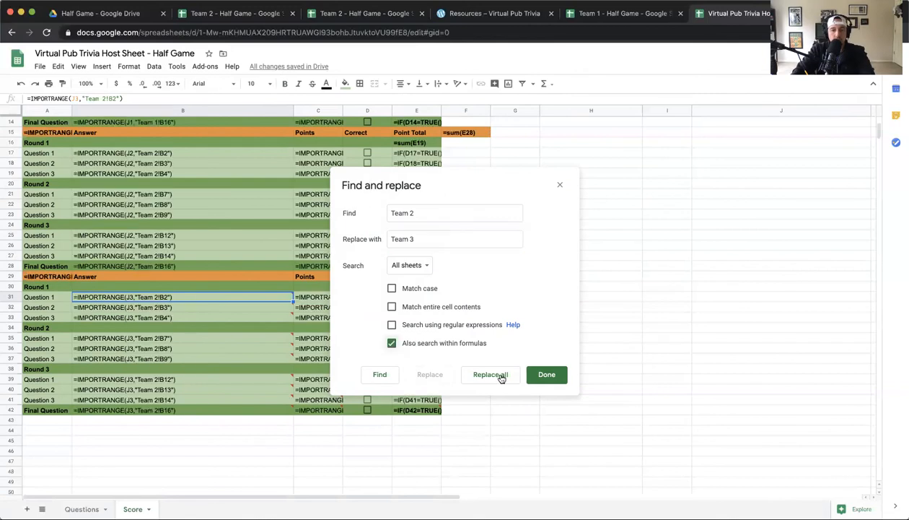
click(491, 374)
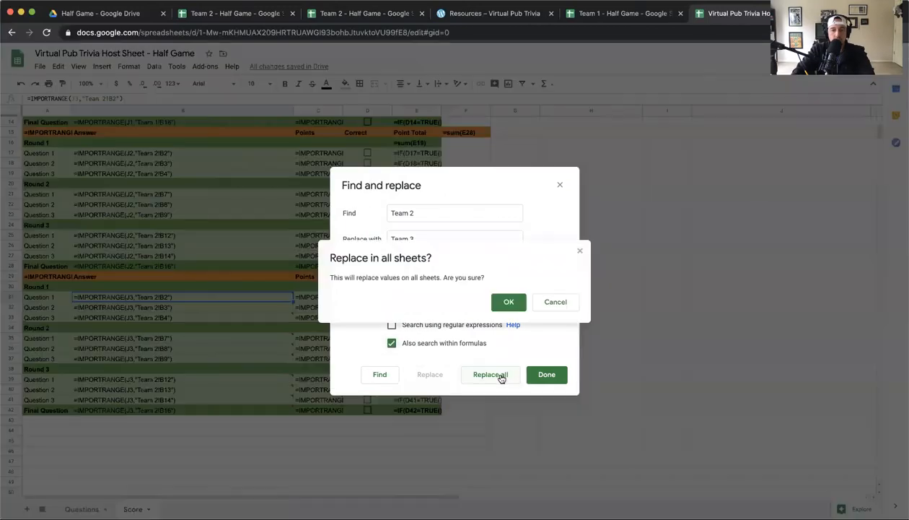
click(553, 303)
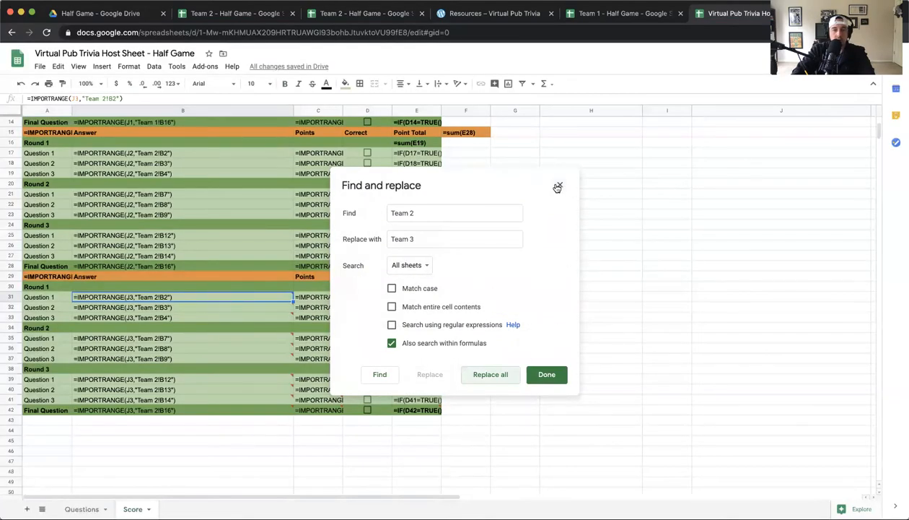
click(560, 185)
Replace every Team 2 with Team 3 in the third team's block A29:F42, searching within formulas as well
click(58, 278)
drag(57, 278, 483, 410)
key(super+f)
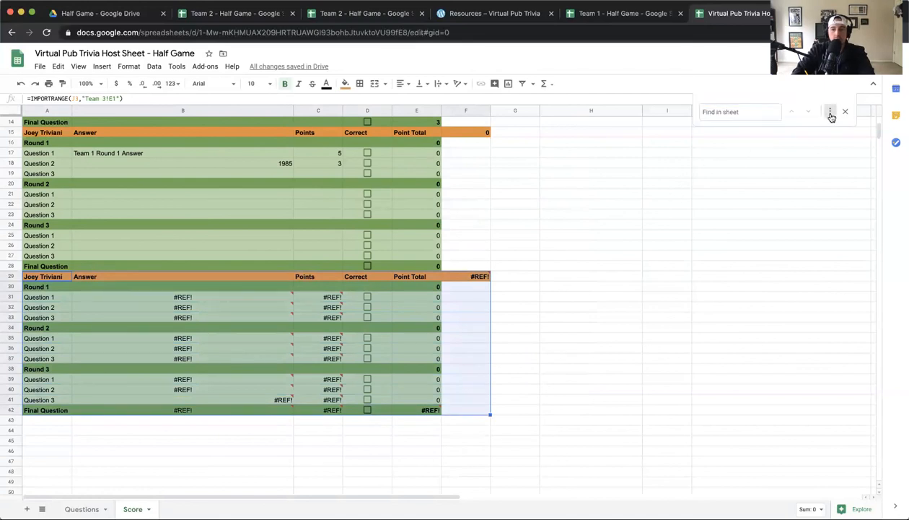
click(831, 113)
text(J)
key(BackSpace)
text(Team 2)
key(Tab)
text(Tea)
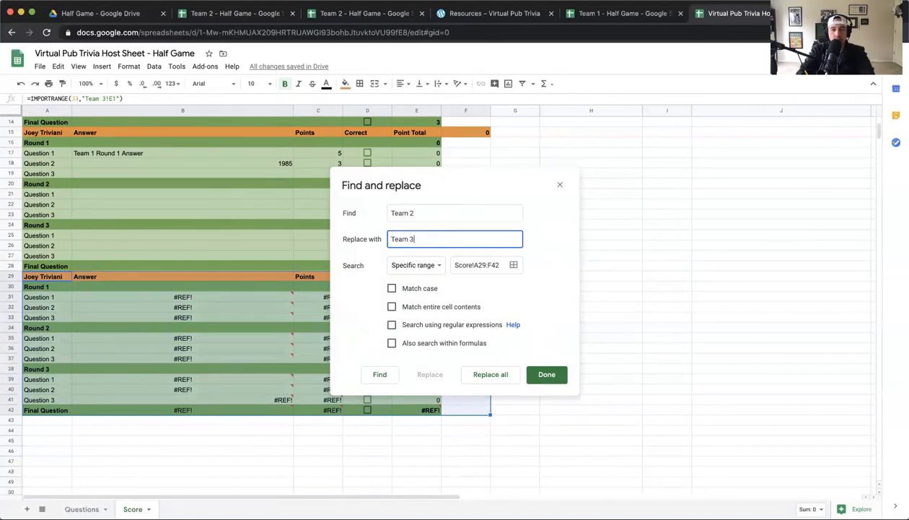
click(417, 344)
click(498, 375)
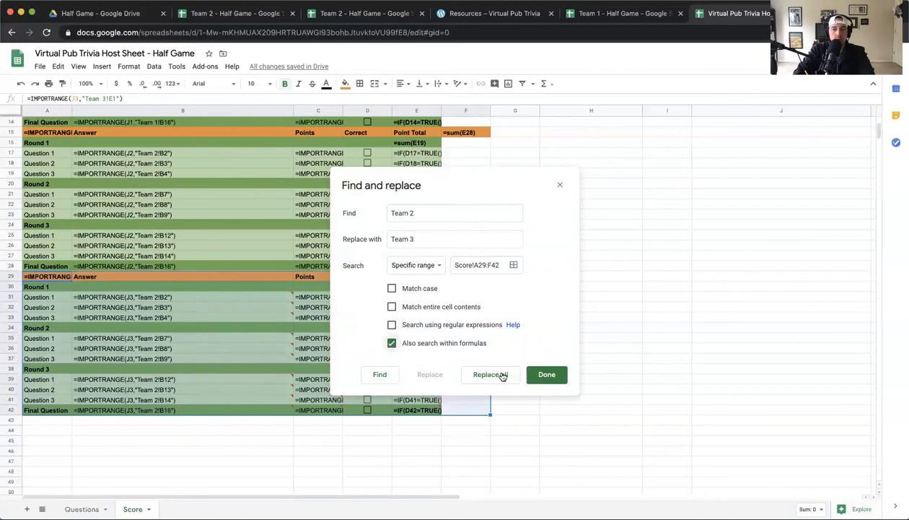
click(503, 375)
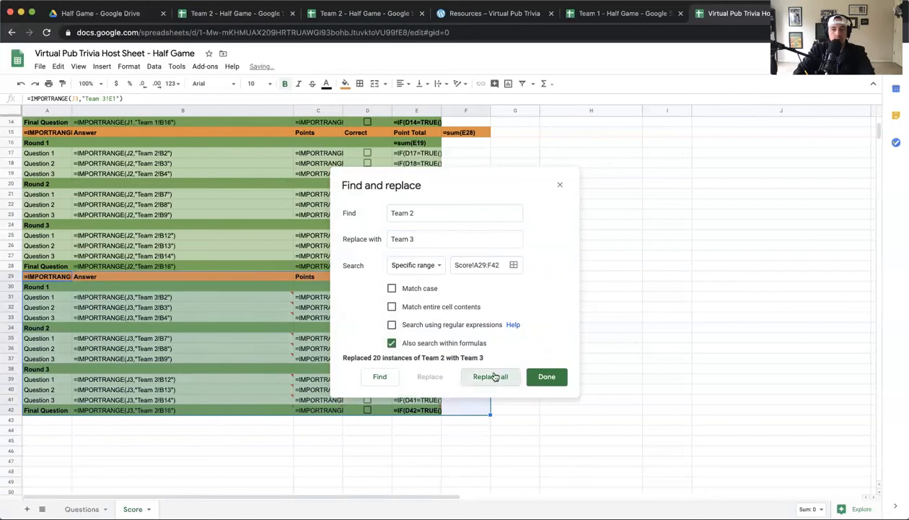
click(547, 377)
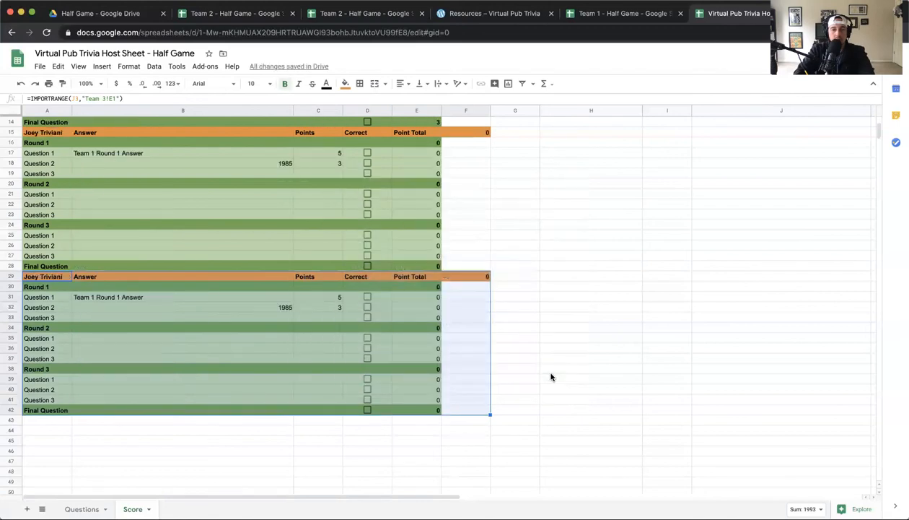
Examine the three team blocks and the team name and point total summary in columns H and I
scroll(239, 298, up, 1)
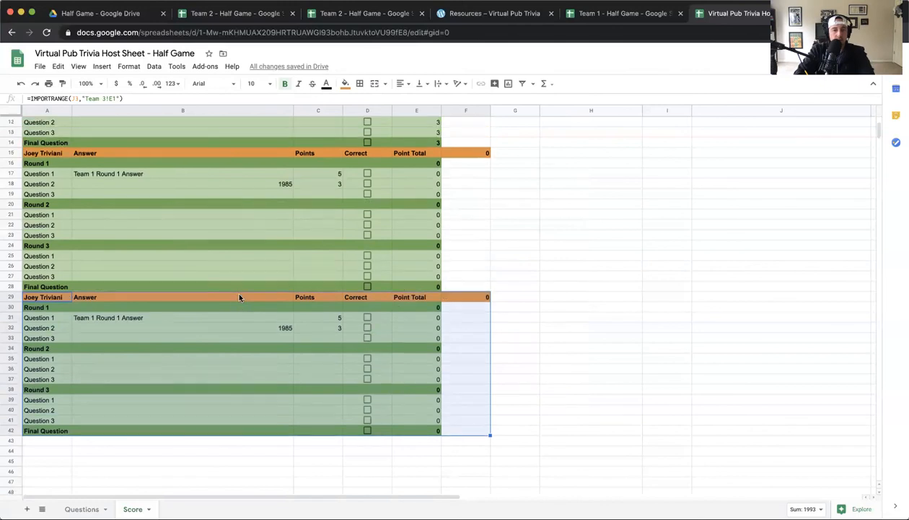
scroll(239, 297, up, 5)
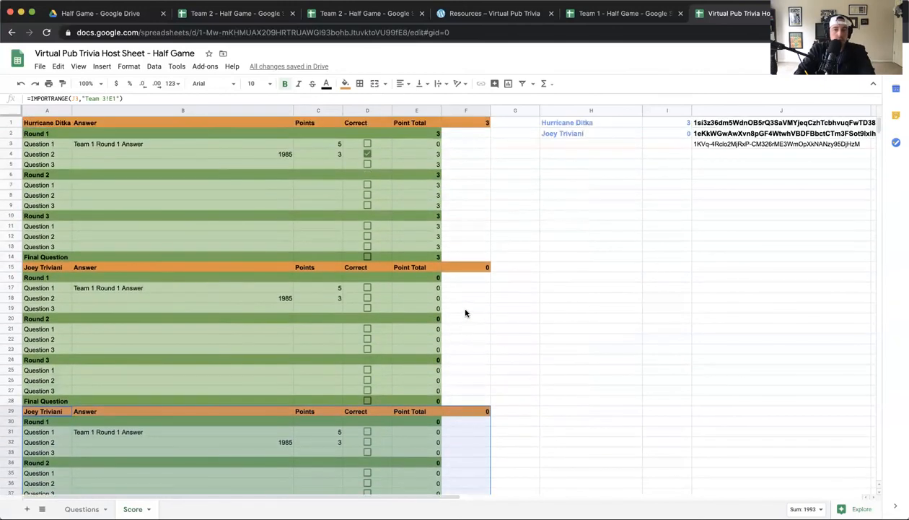
scroll(465, 312, down, 1)
scroll(469, 303, up, 1)
click(569, 142)
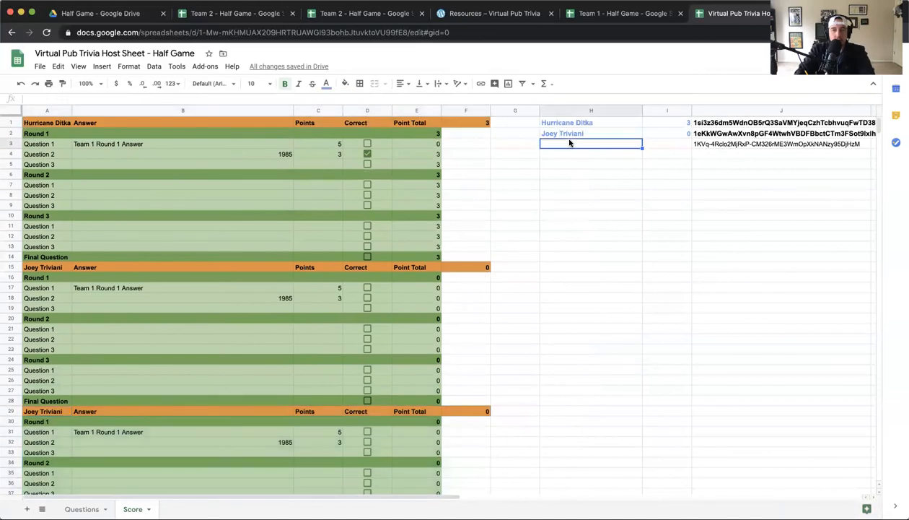
scroll(493, 296, down, 5)
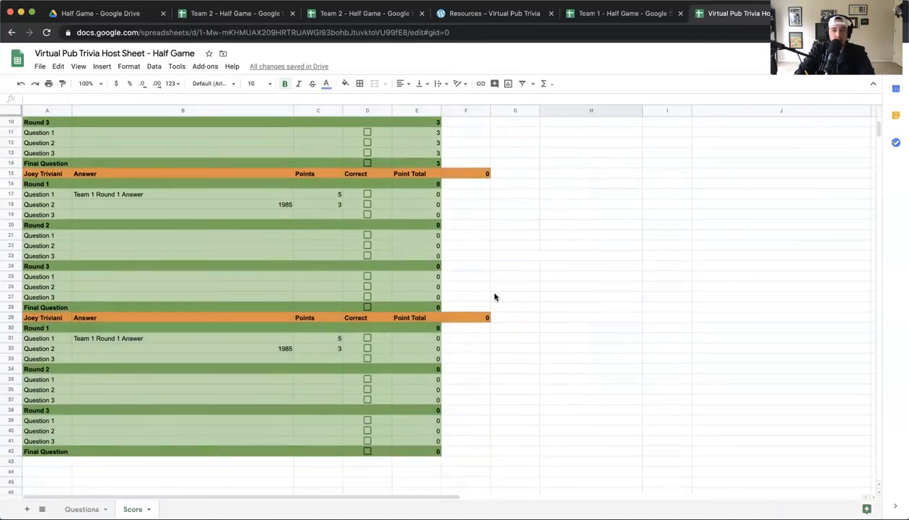
scroll(495, 297, up, 5)
click(609, 124)
key(Right)
key(Left)
key(shift+Right)
key(shift+Down)
key(Left)
key(Right)
key(shift+Right)
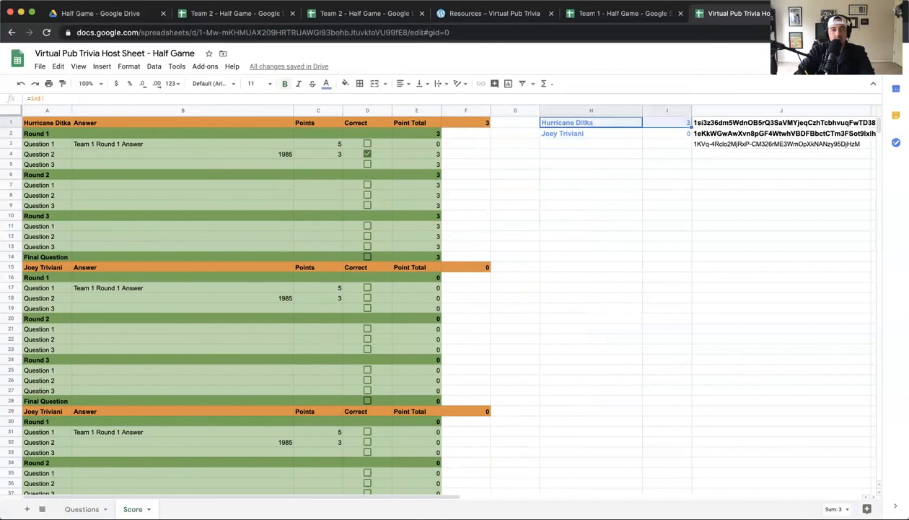
key(Down)
key(Down)
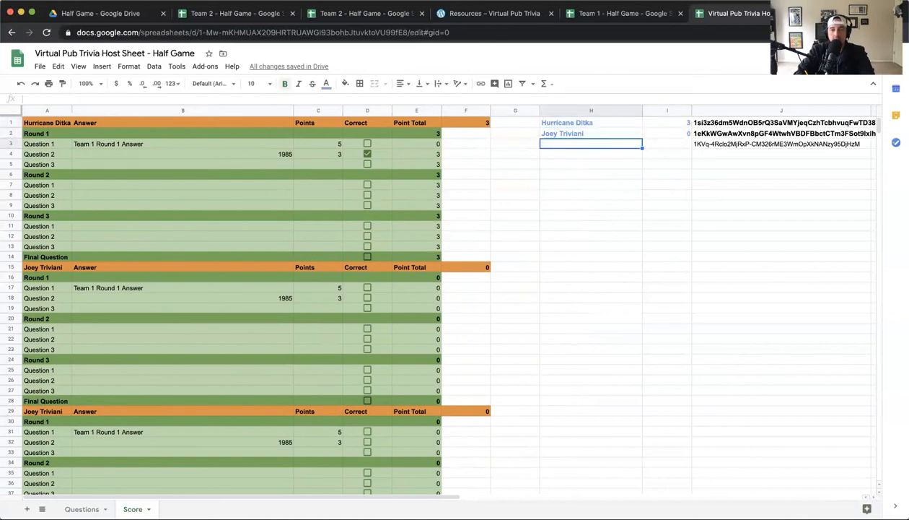
Check the team name formulas in H1 and A29, and enter =$A$29 in cell H3
click(596, 124)
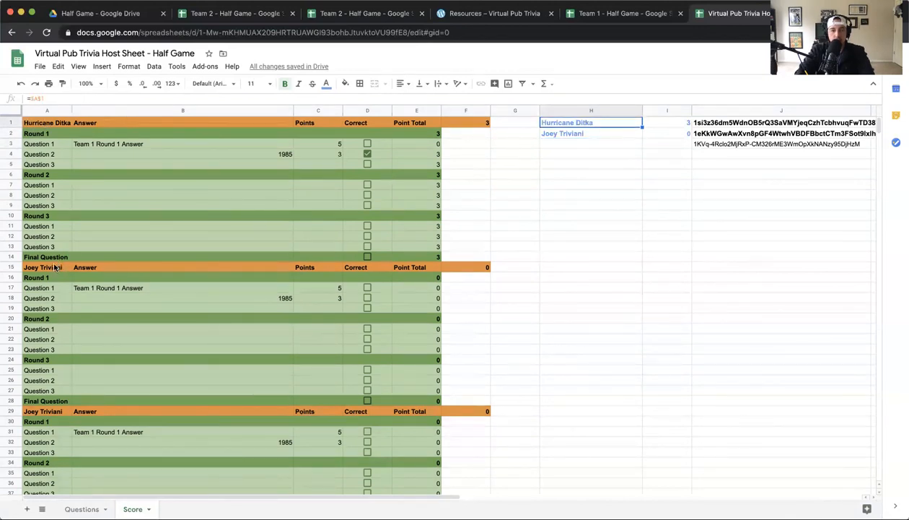
click(37, 412)
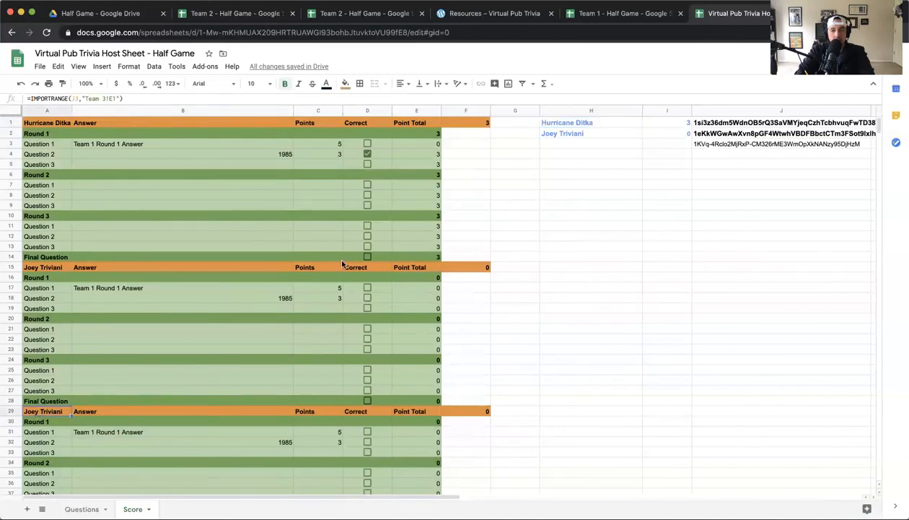
click(556, 144)
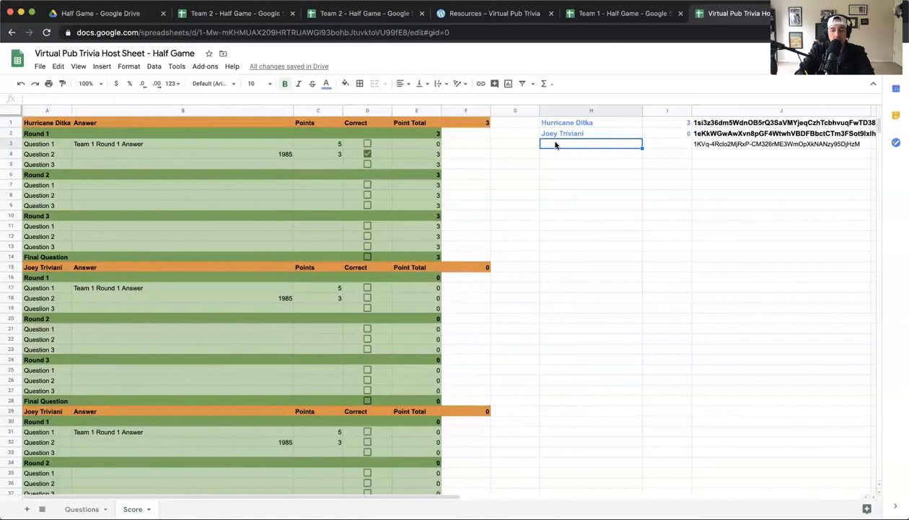
text(=$A$)
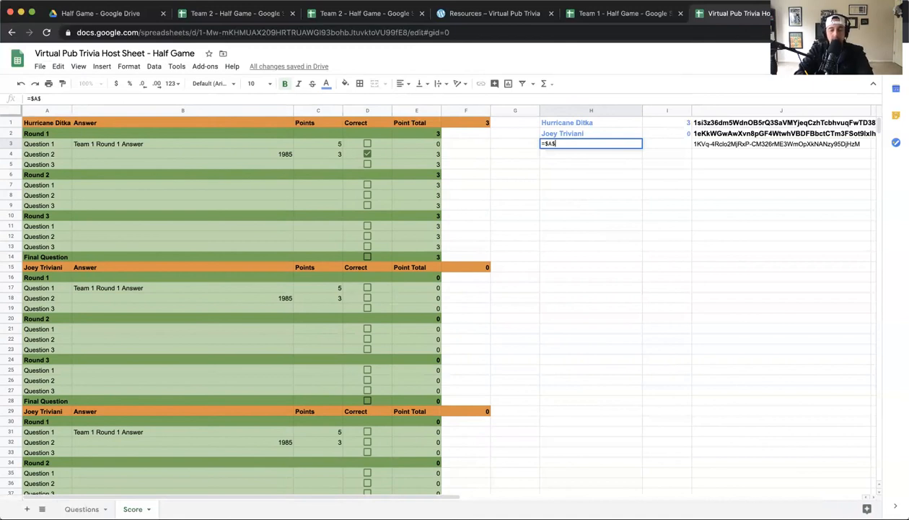
text(29)
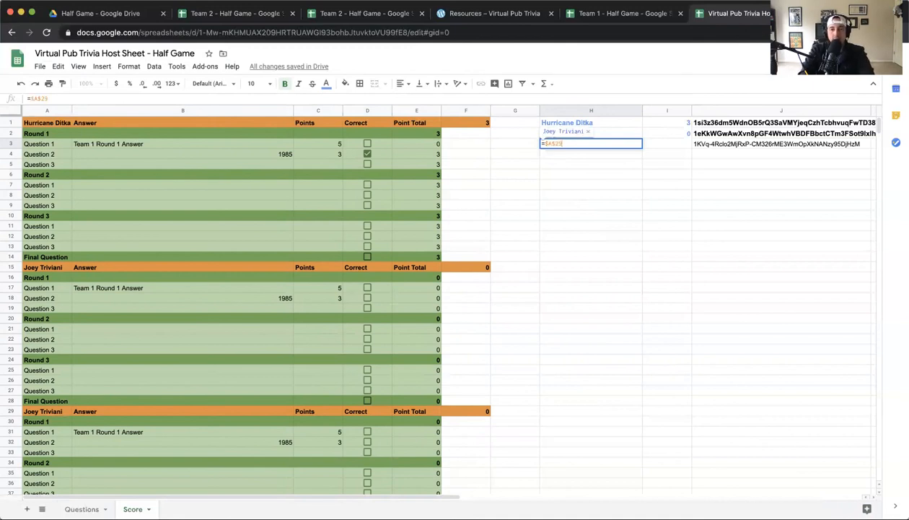
key(Return)
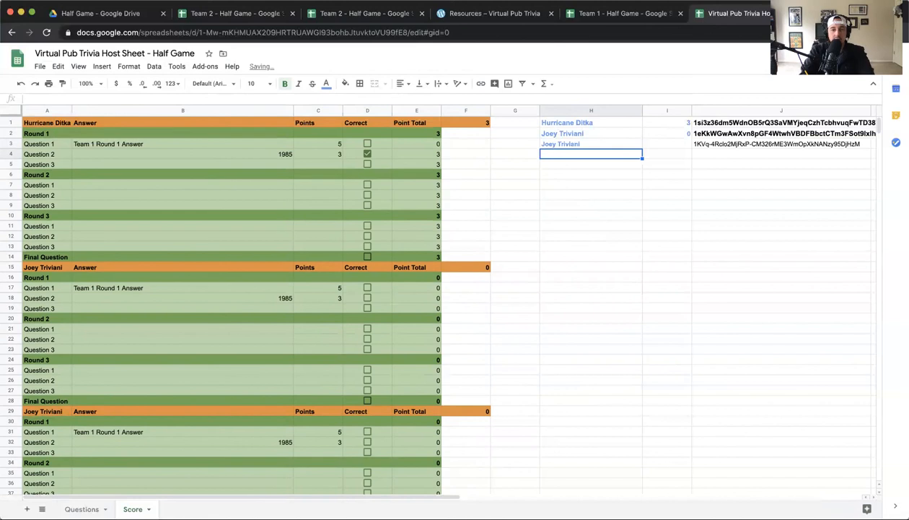
Enter =$F$29 in cell I3 to pull in the third team's point total
key(Right)
key(Up)
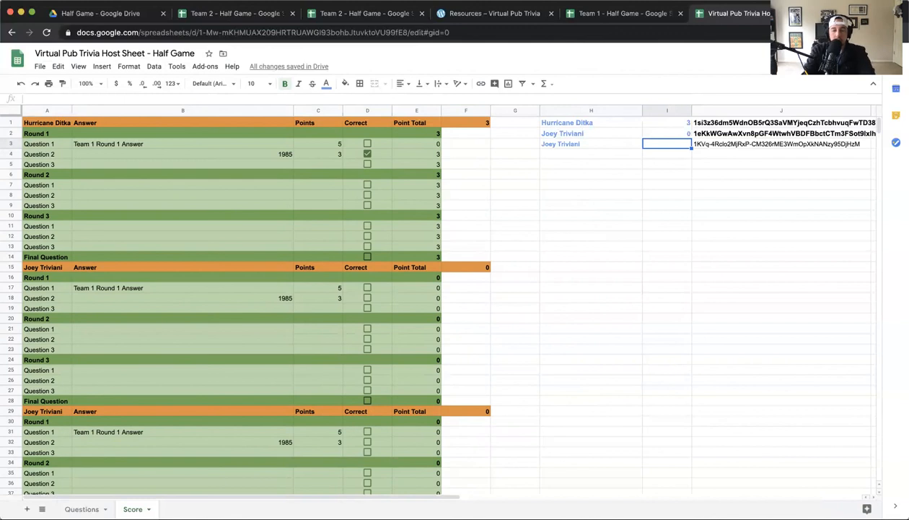
text(=$)
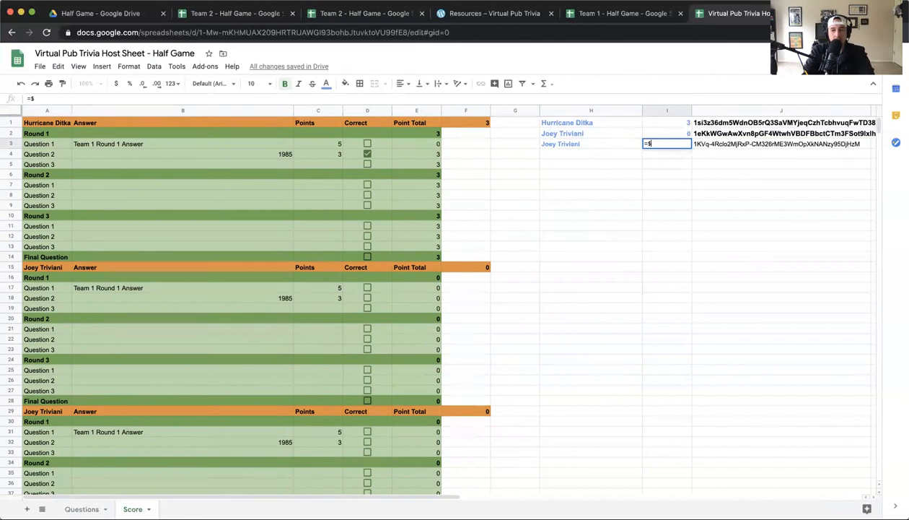
text(F$29)
key(Return)
click(591, 154)
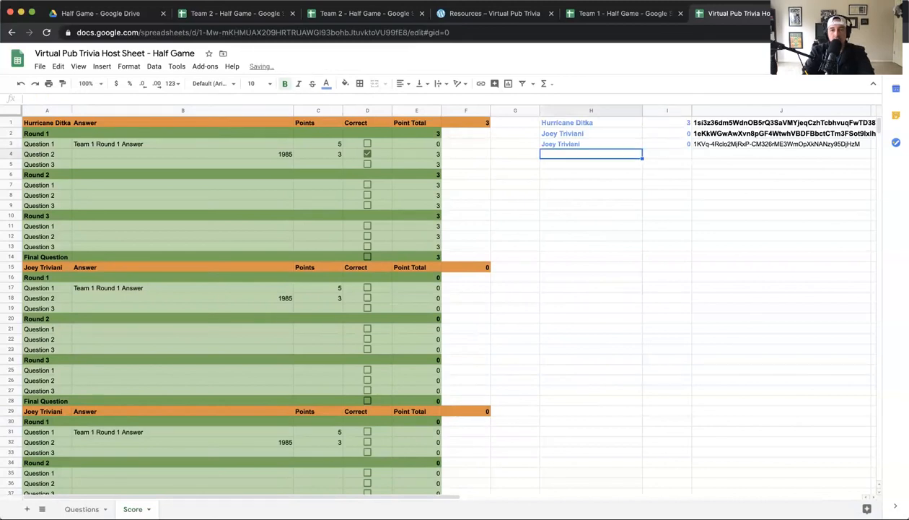
key(Up)
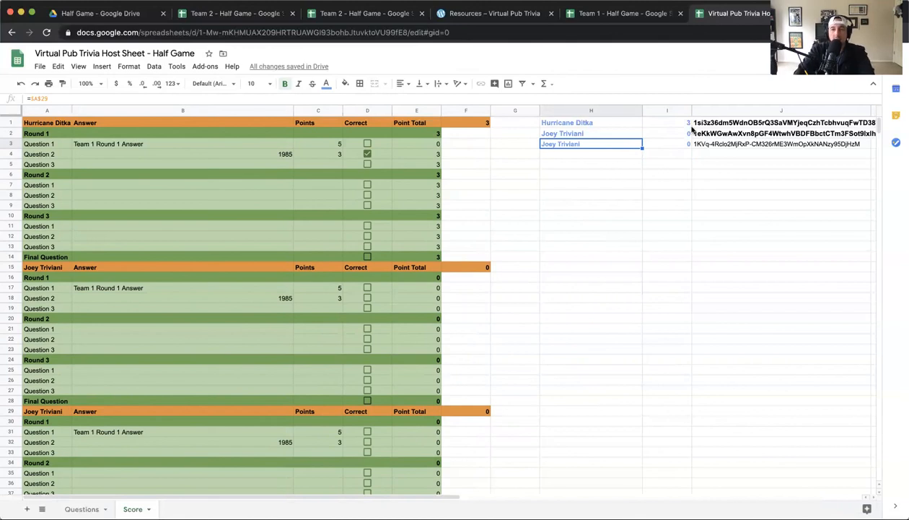
Make all of column J bold and set its font size to 11
click(697, 111)
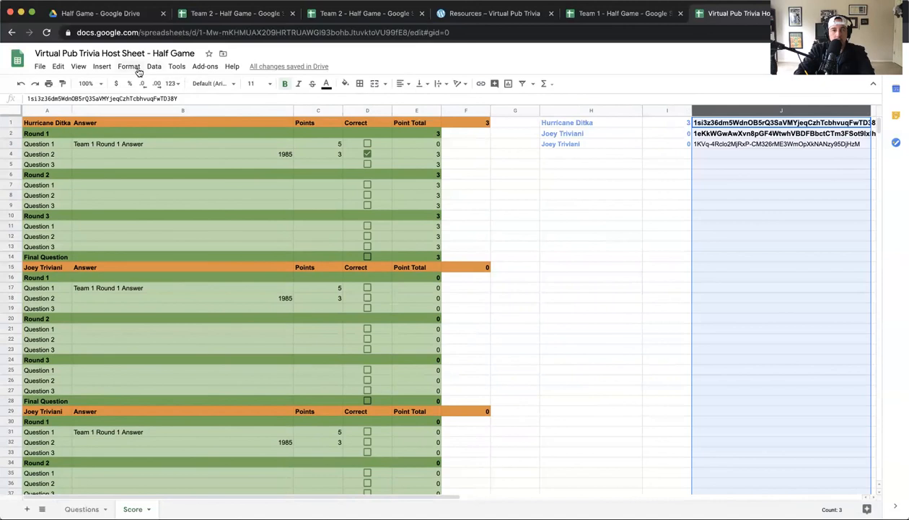
click(286, 85)
click(287, 85)
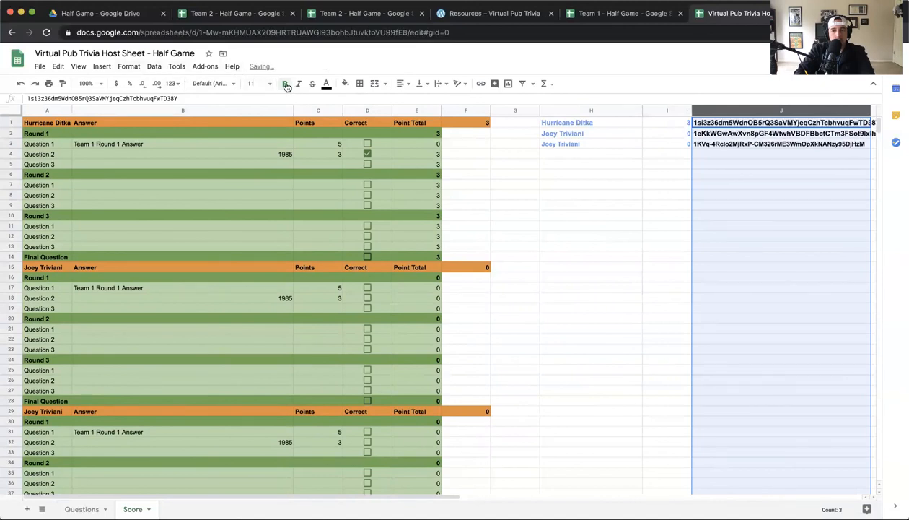
click(267, 83)
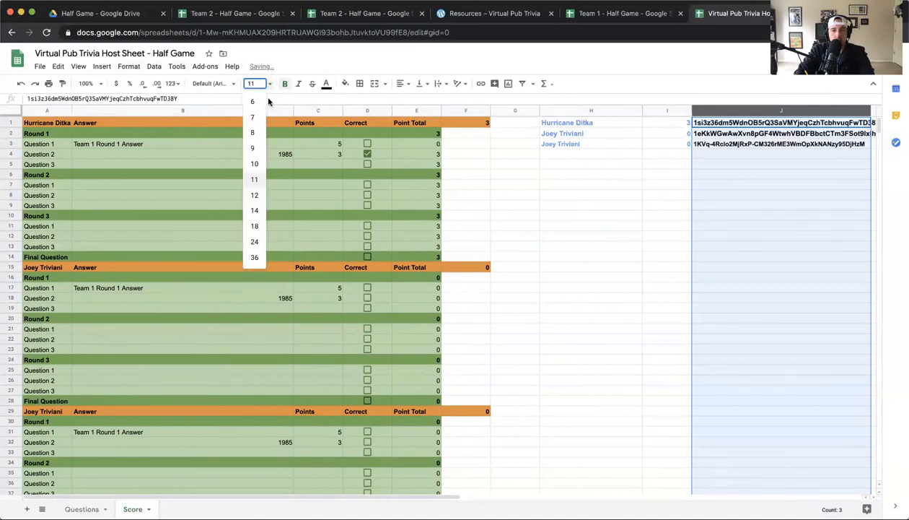
click(263, 178)
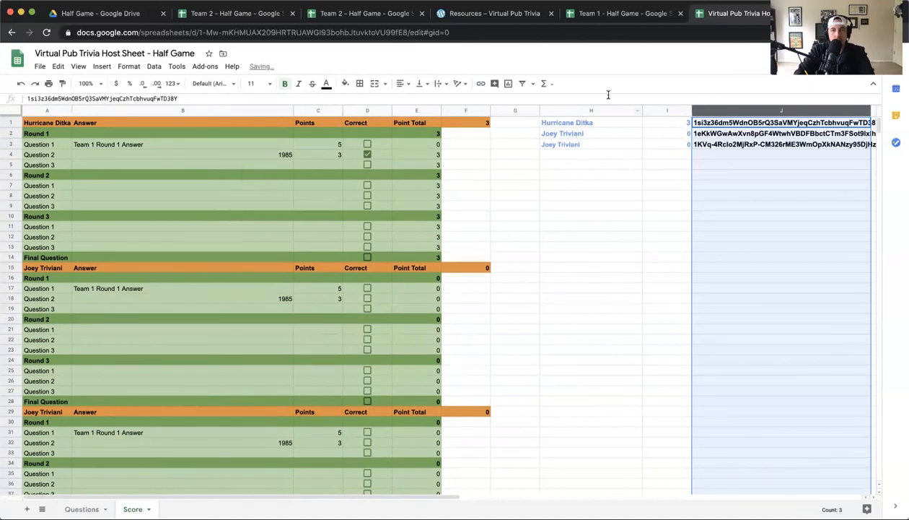
Set the font size of columns I and H to 11
click(657, 111)
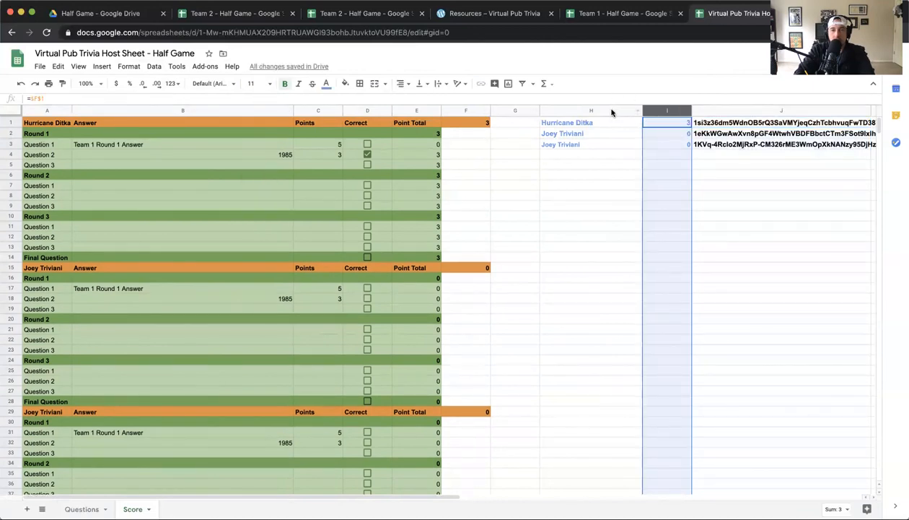
click(271, 84)
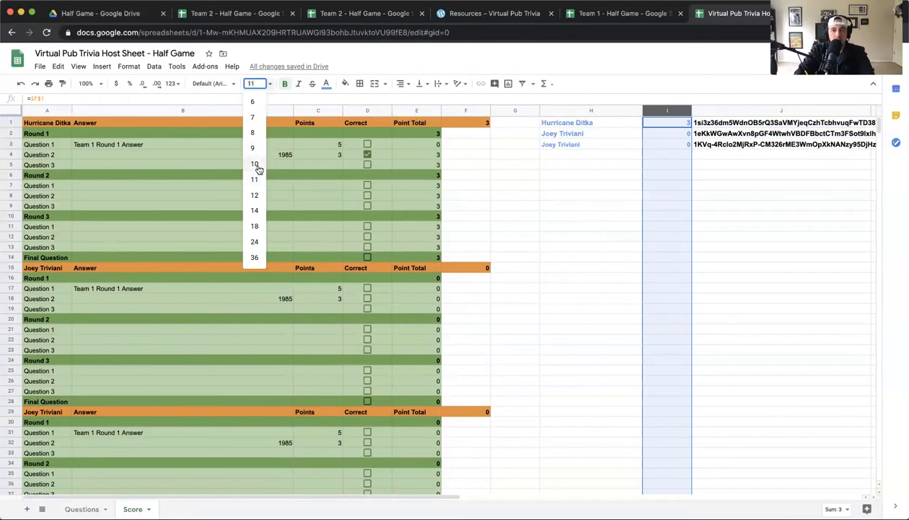
click(256, 178)
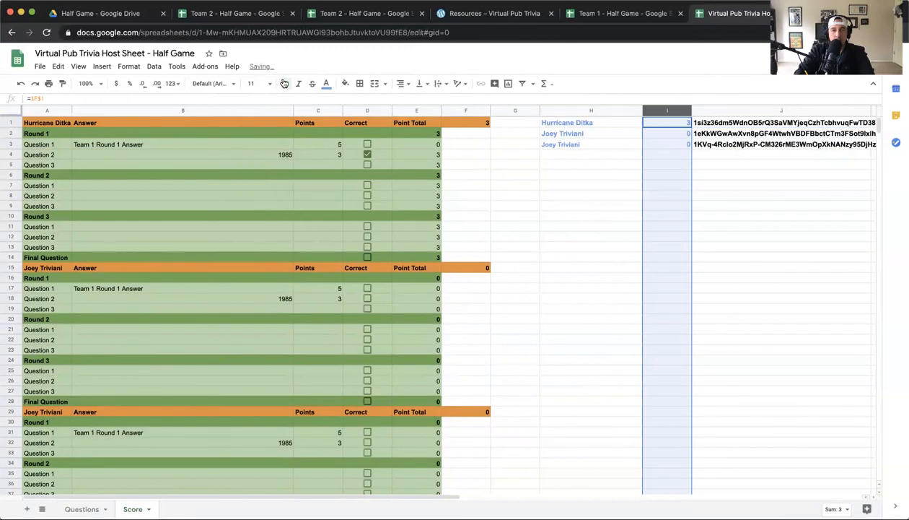
click(581, 110)
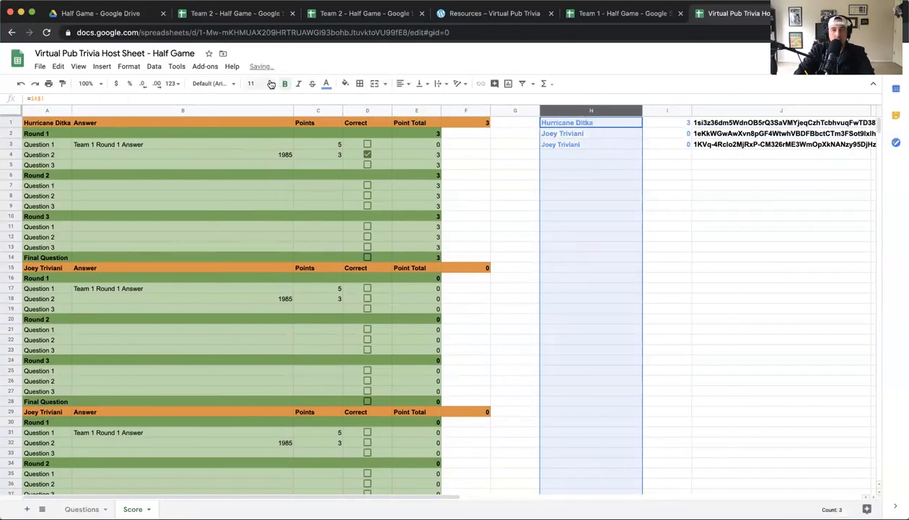
click(272, 84)
click(253, 177)
click(668, 178)
scroll(668, 179, down, 1)
scroll(668, 178, up, 1)
scroll(632, 185, down, 3)
scroll(631, 186, up, 3)
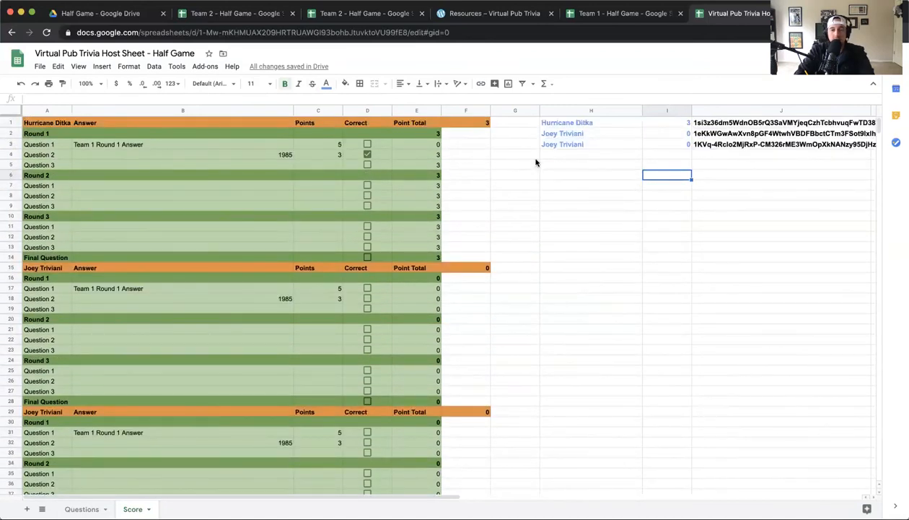
scroll(535, 162, down, 3)
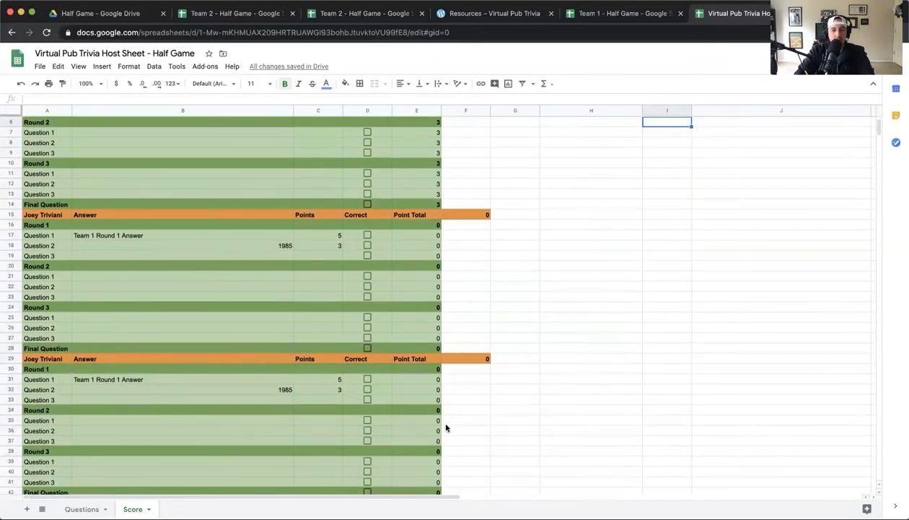
scroll(453, 431, down, 2)
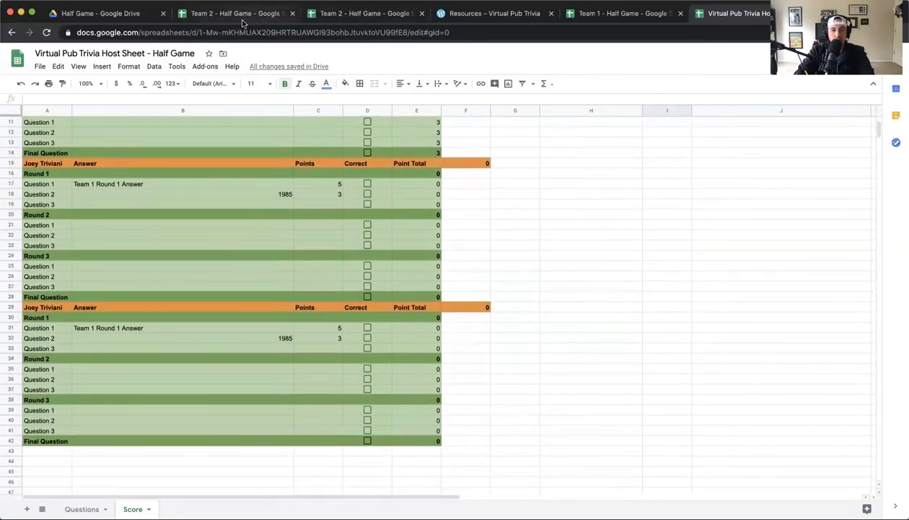
Rename the third team's spreadsheet, still titled as a second Team 2 file, to Team 3 - Half Game
click(101, 13)
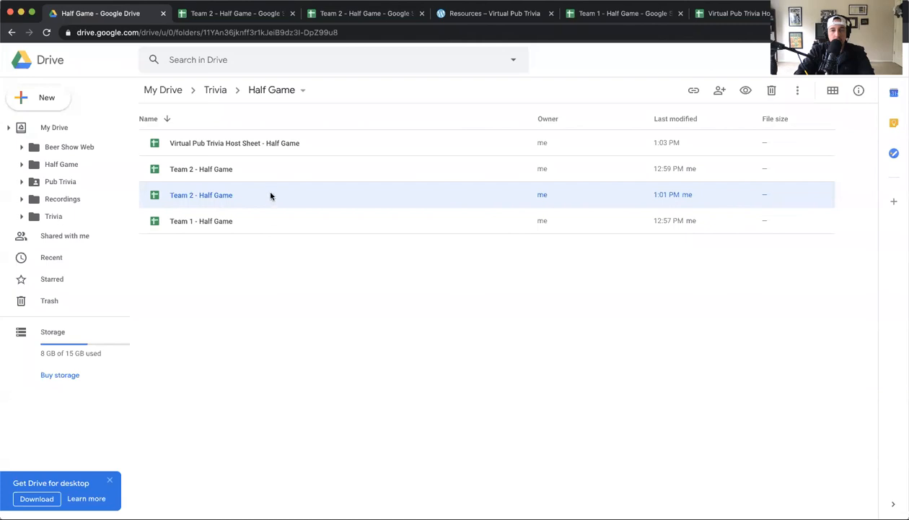
click(231, 17)
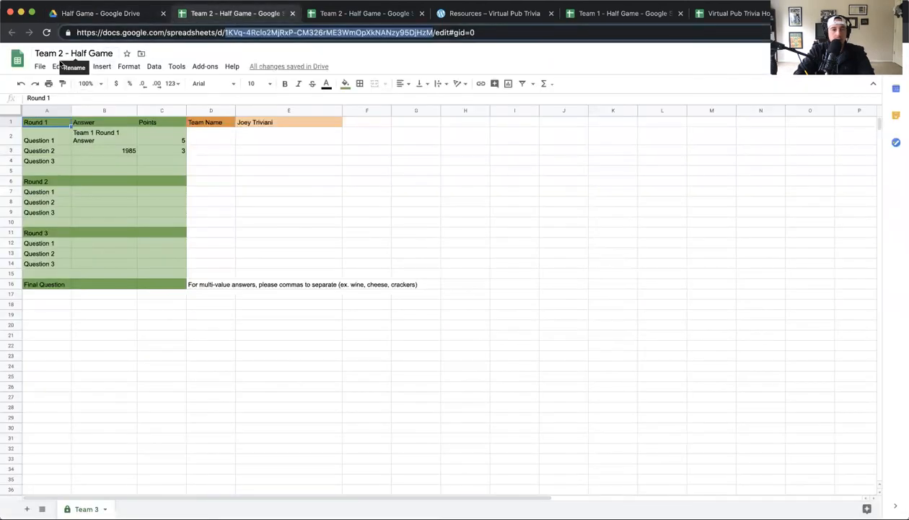
click(63, 53)
key(BackSpace)
text(3)
key(Return)
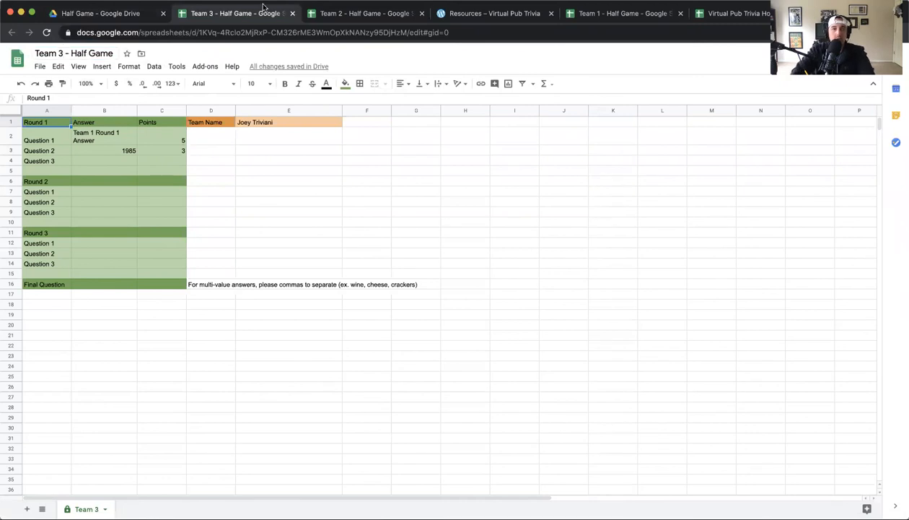
Check the Half Game folder in Google Drive for the third team's renamed file
click(83, 14)
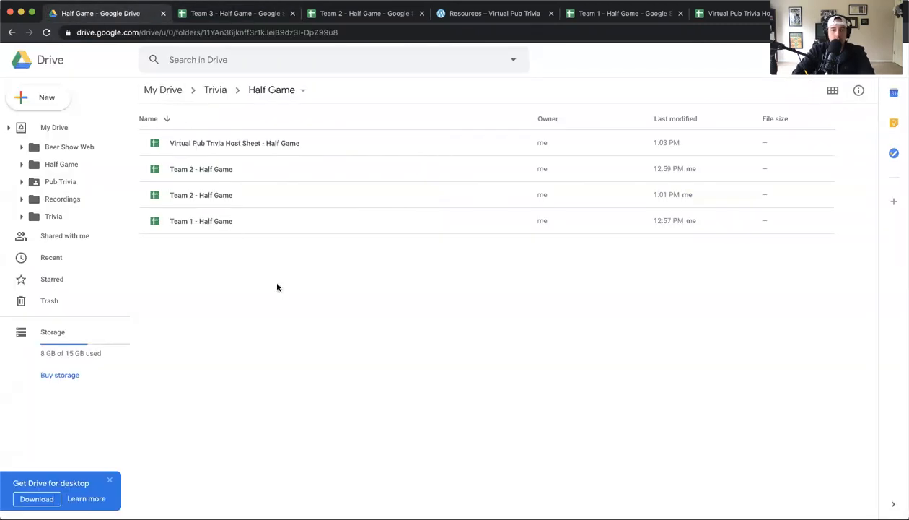
click(224, 13)
click(93, 15)
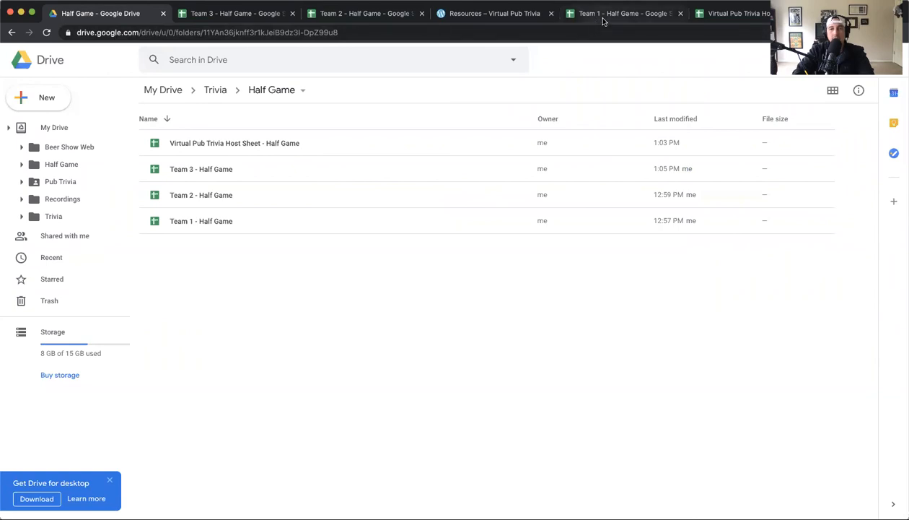
Return to the Virtual Pub Trivia Host Sheet and review its Questions sheet and Score sheet
click(742, 16)
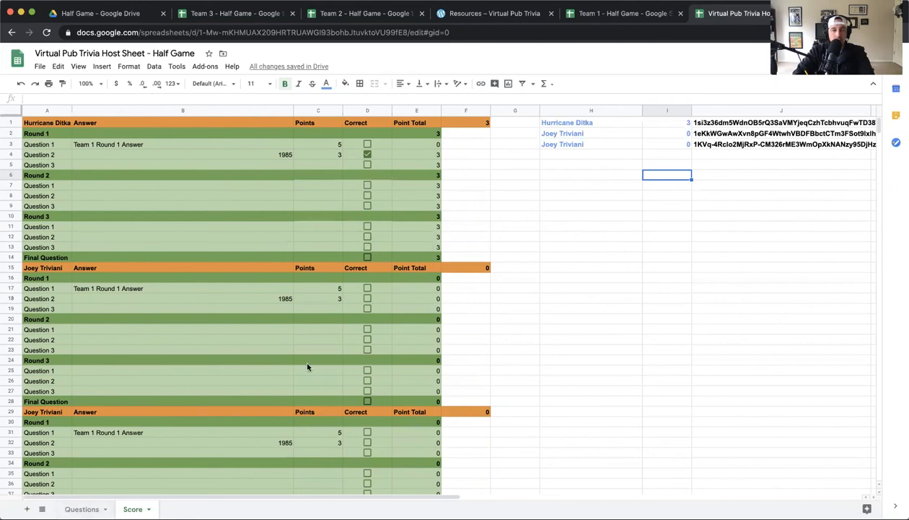
click(78, 507)
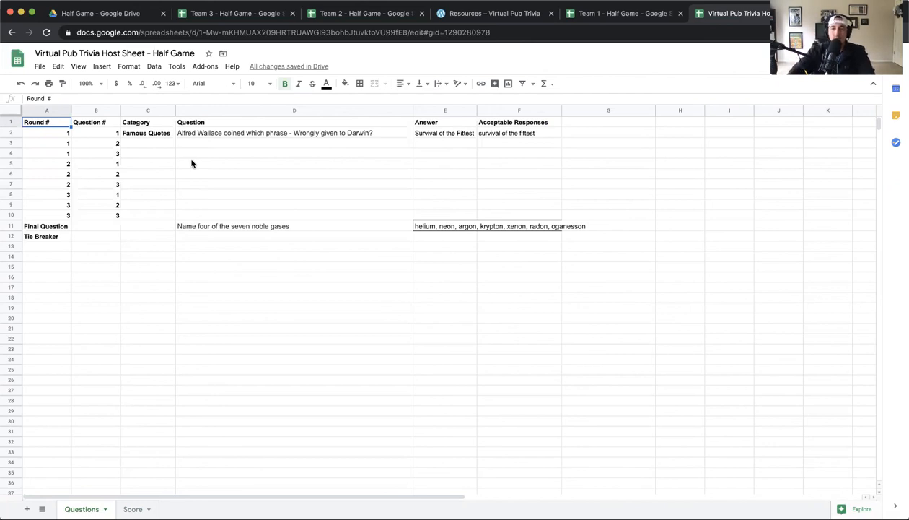
click(131, 509)
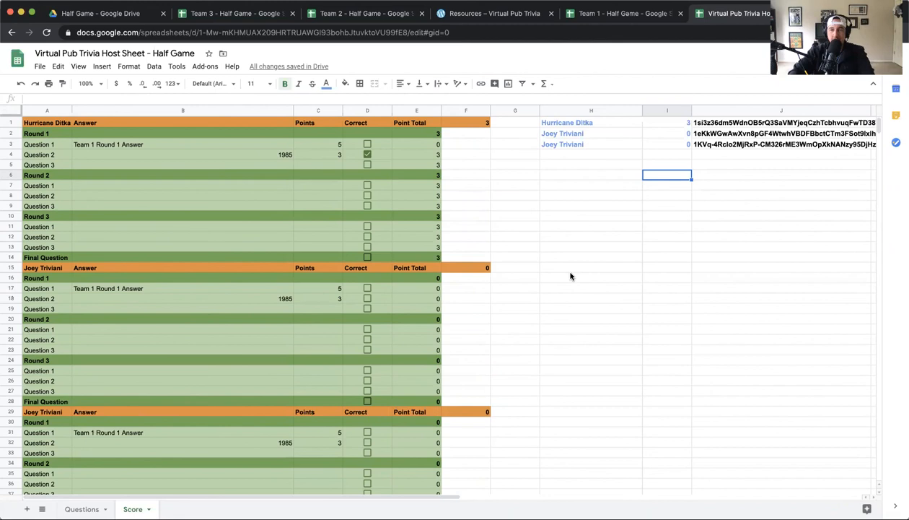
Examine the summary of team names, point totals and sheet IDs in columns H to J of the Score sheet
key(Left)
key(Left)
key(Up)
key(Right)
key(Up)
key(Up)
key(Left)
key(Right)
key(Up)
key(Up)
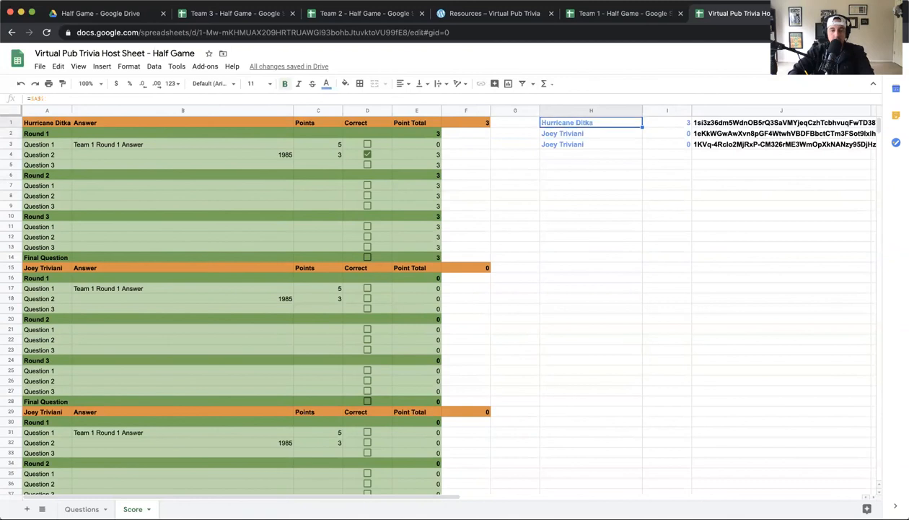
key(shift+Right)
key(shift+Right)
key(shift+Down)
key(shift+Down)
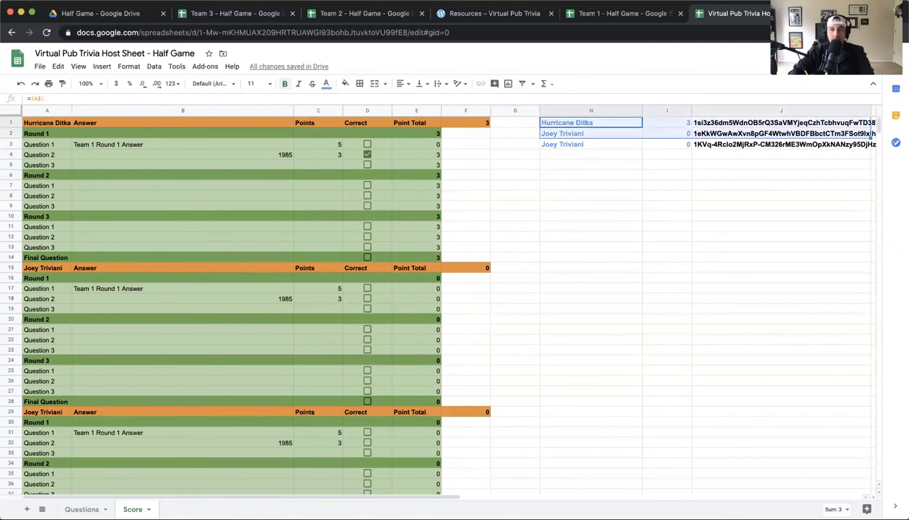
click(632, 178)
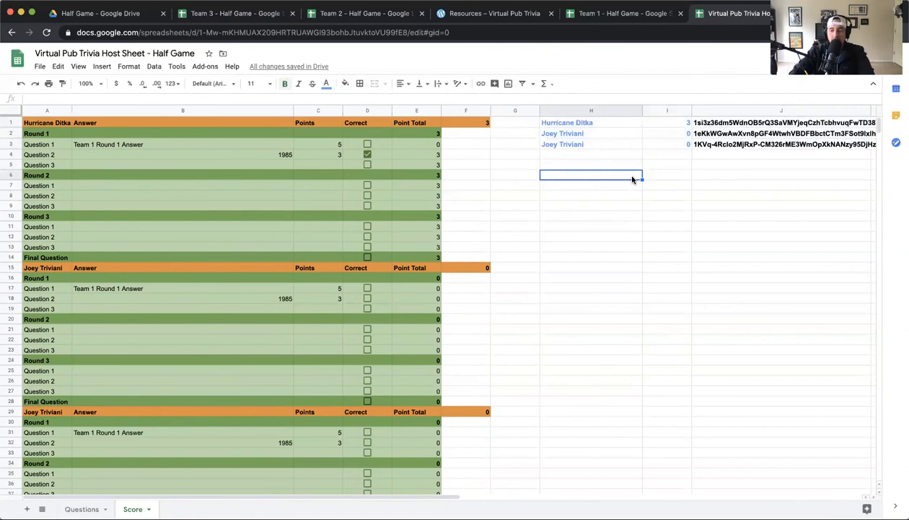
click(605, 153)
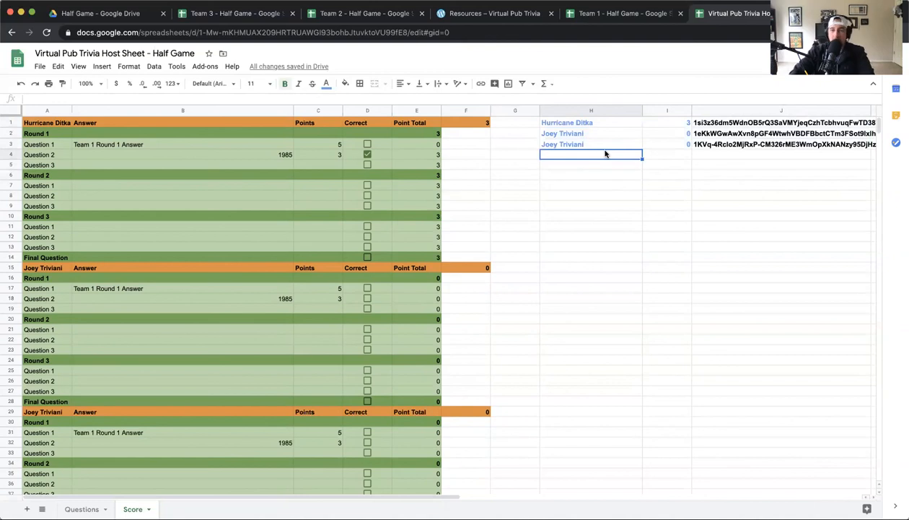